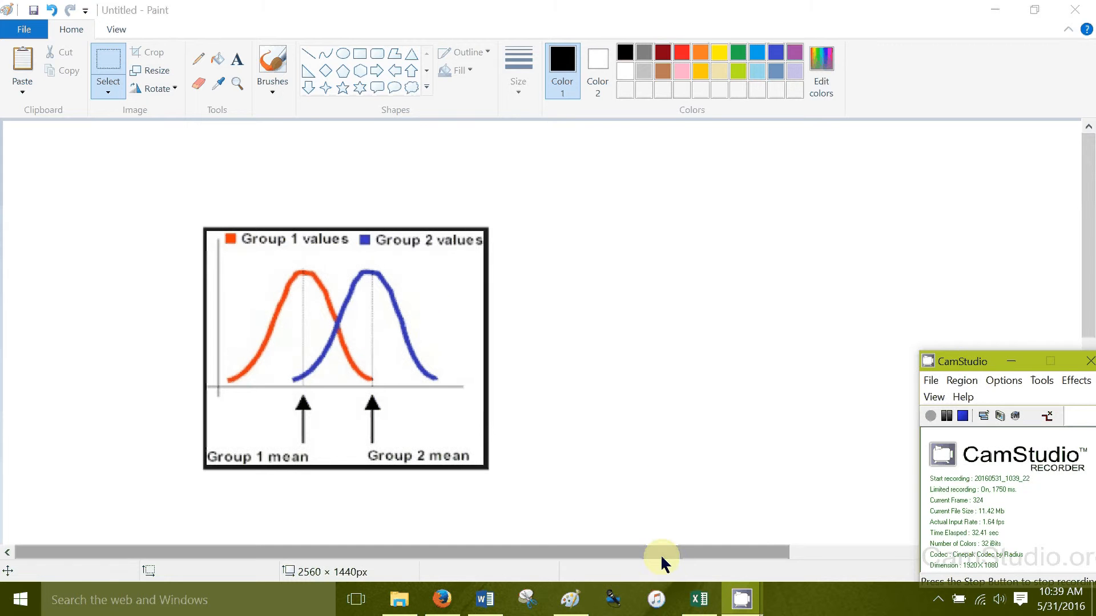
Switch to the t-test example workbook in Excel and review the within-subjects and between-subjects design notes below the data
left_click(699, 598)
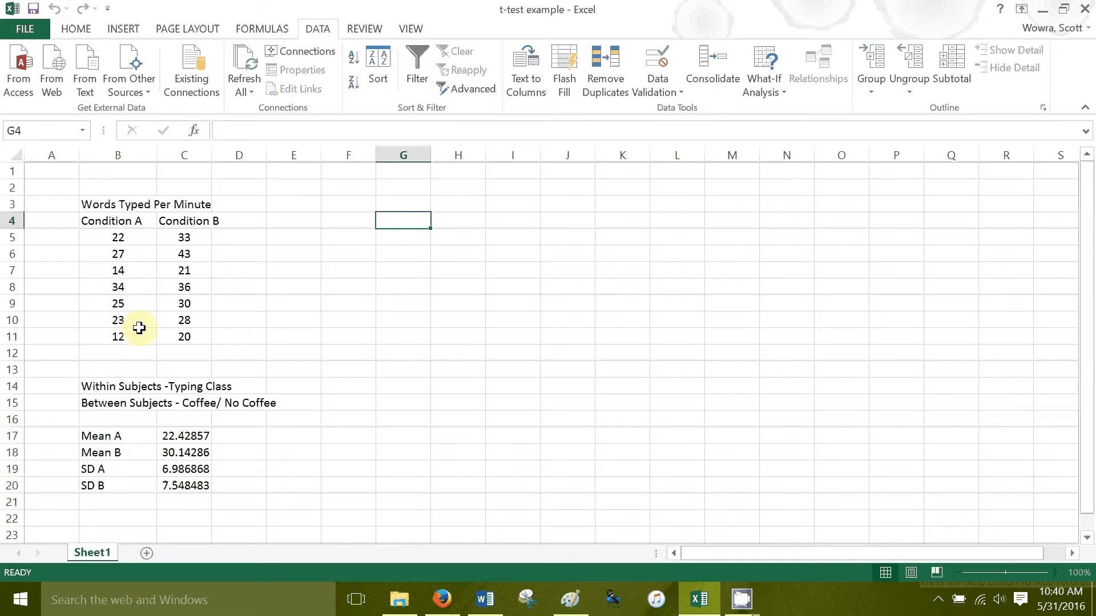
left_click(134, 387)
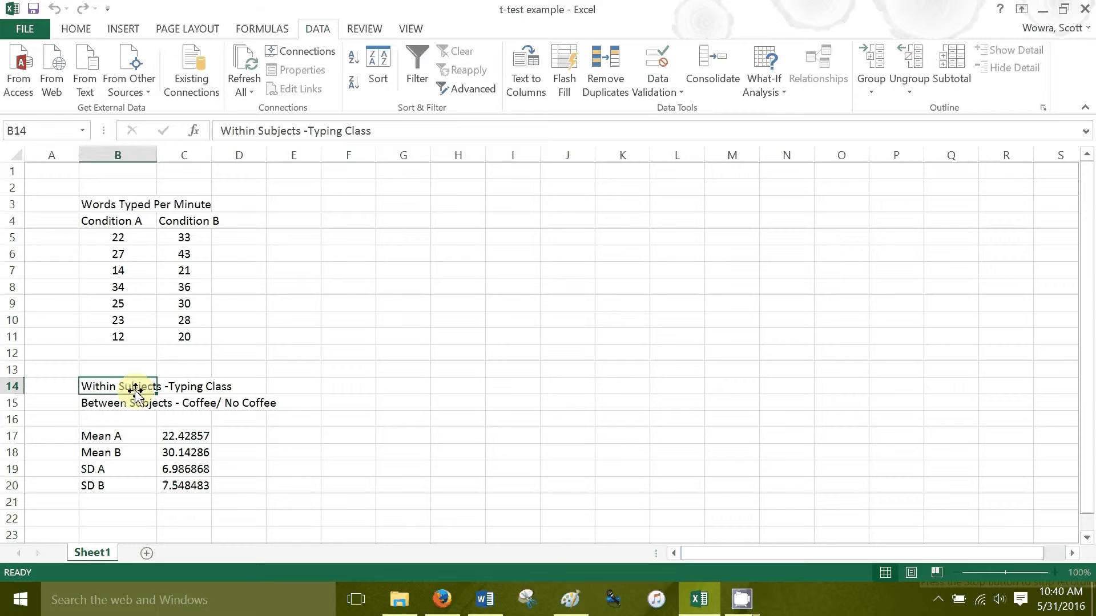
left_click(136, 400)
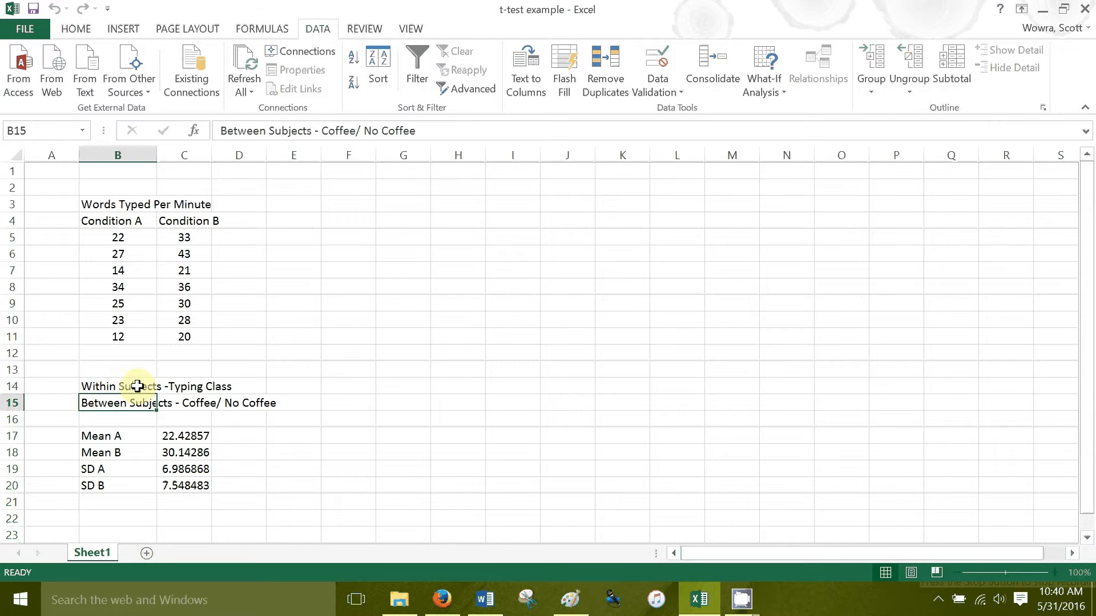
left_click(143, 386)
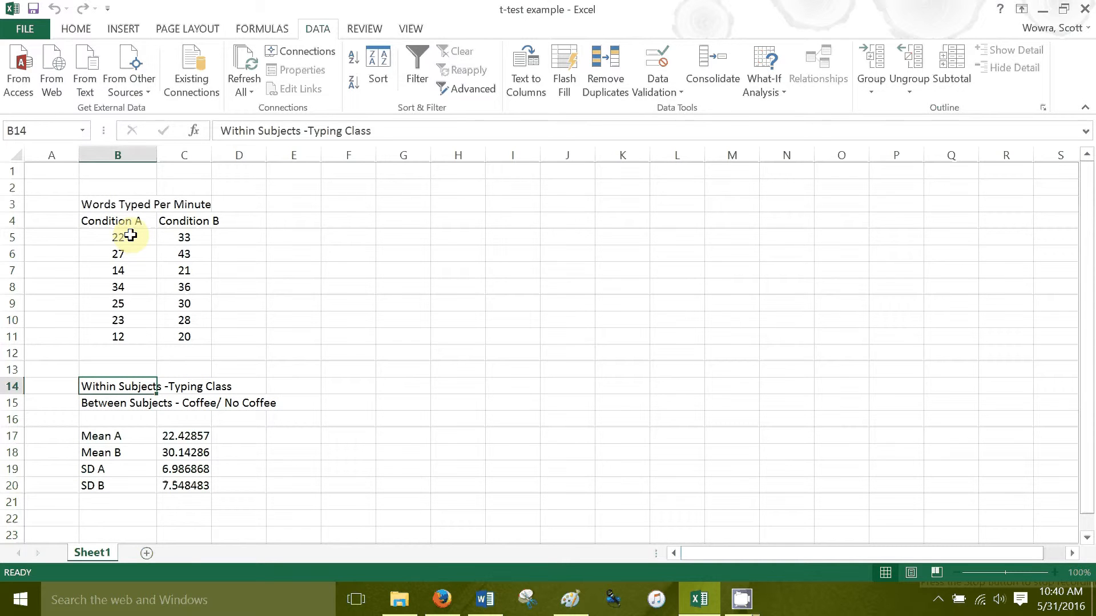
Examine the Condition A words-per-minute scores in B5:B11 one participant at a time
left_click_drag(125, 238, 136, 334)
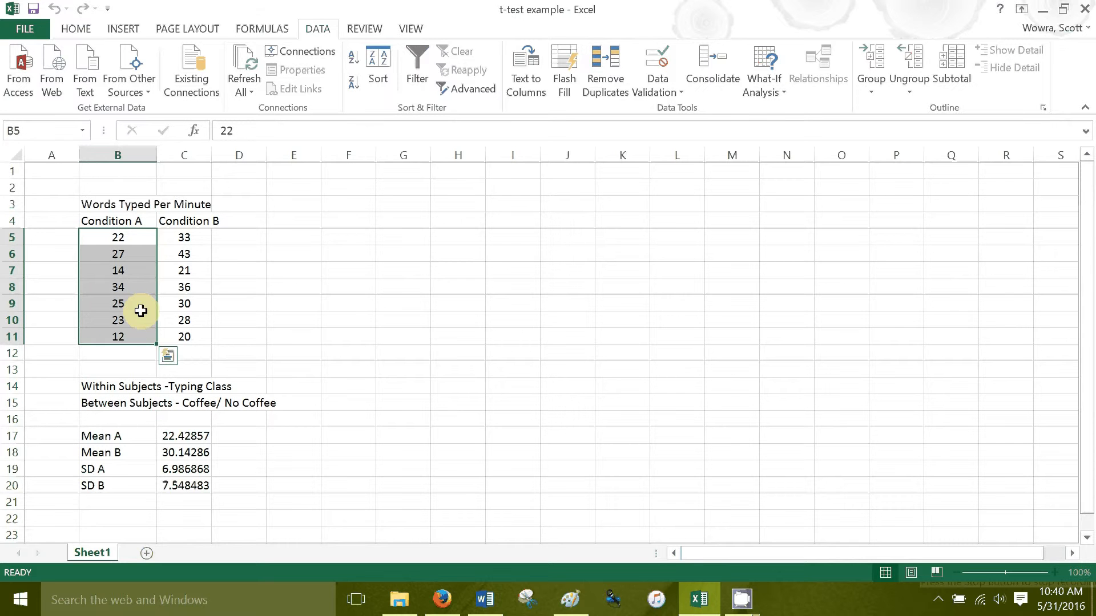
left_click(128, 240)
left_click(128, 255)
left_click(129, 271)
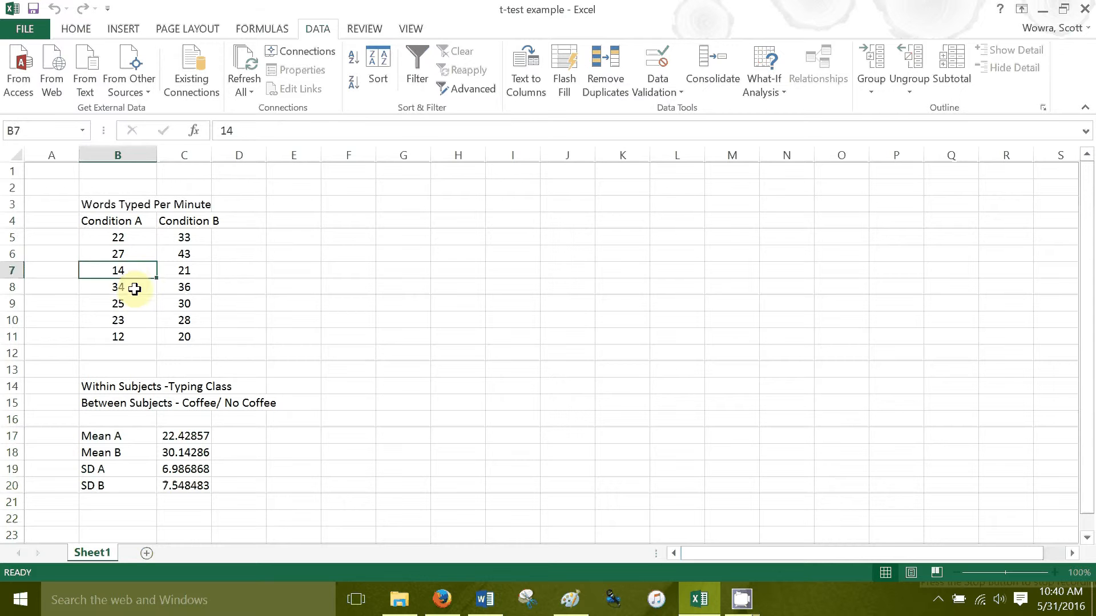
left_click(133, 289)
left_click(138, 303)
left_click(131, 323)
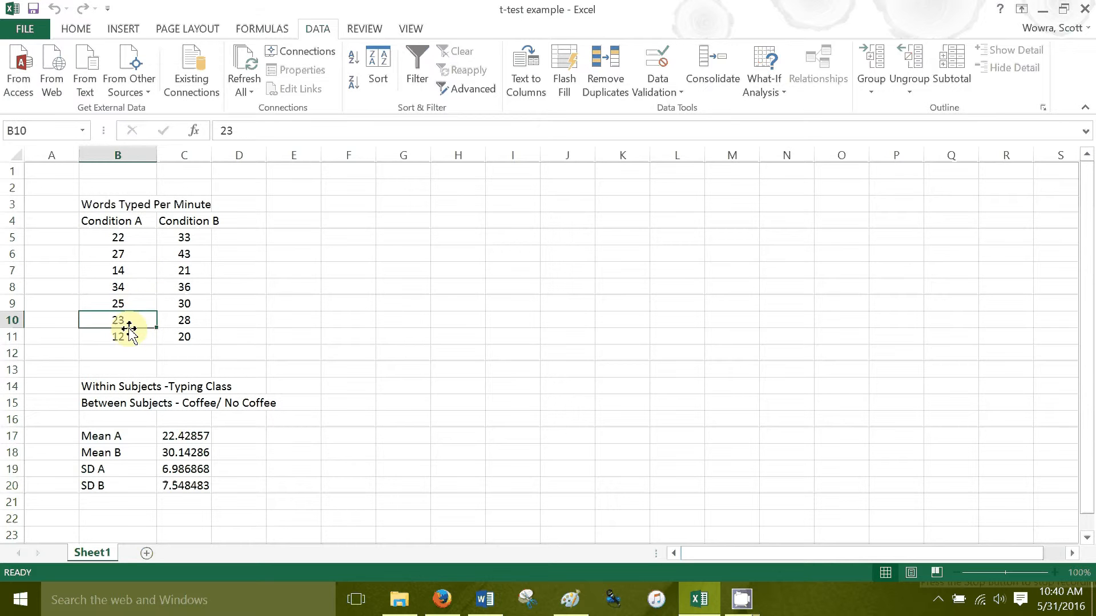
left_click(130, 334)
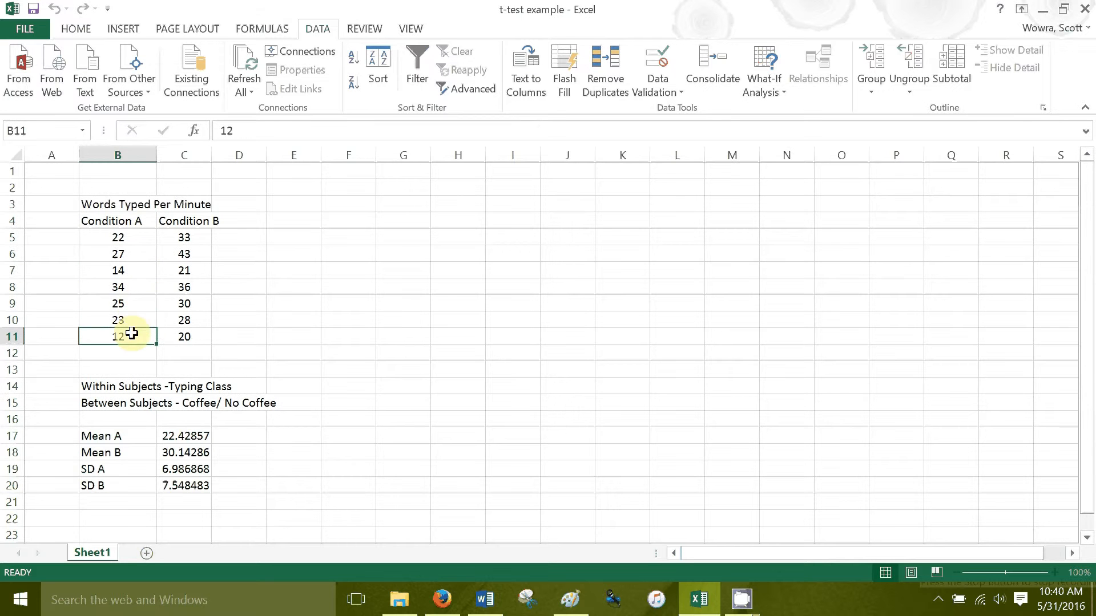
left_click(130, 241)
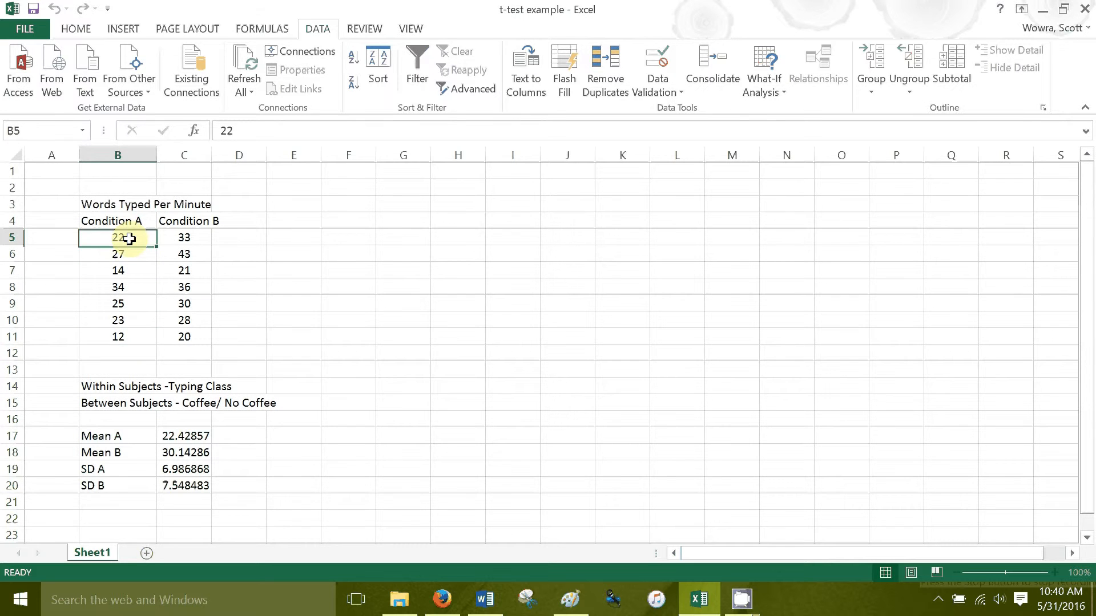
Compare the first participant's Condition A and Condition B scores in row 5 as a within-subjects pair
left_click(189, 234)
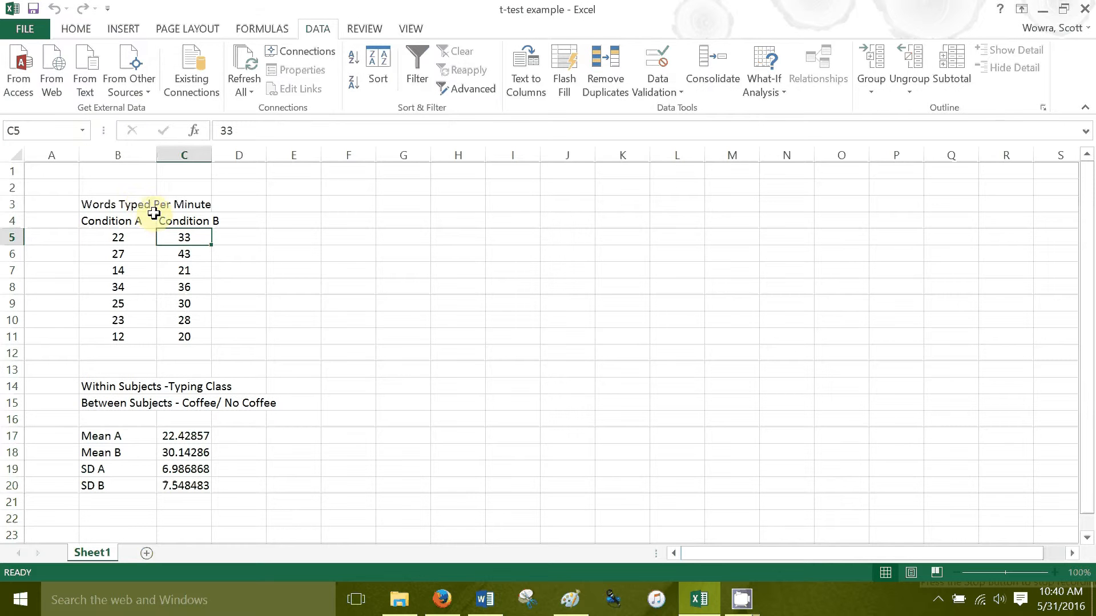
left_click(201, 251)
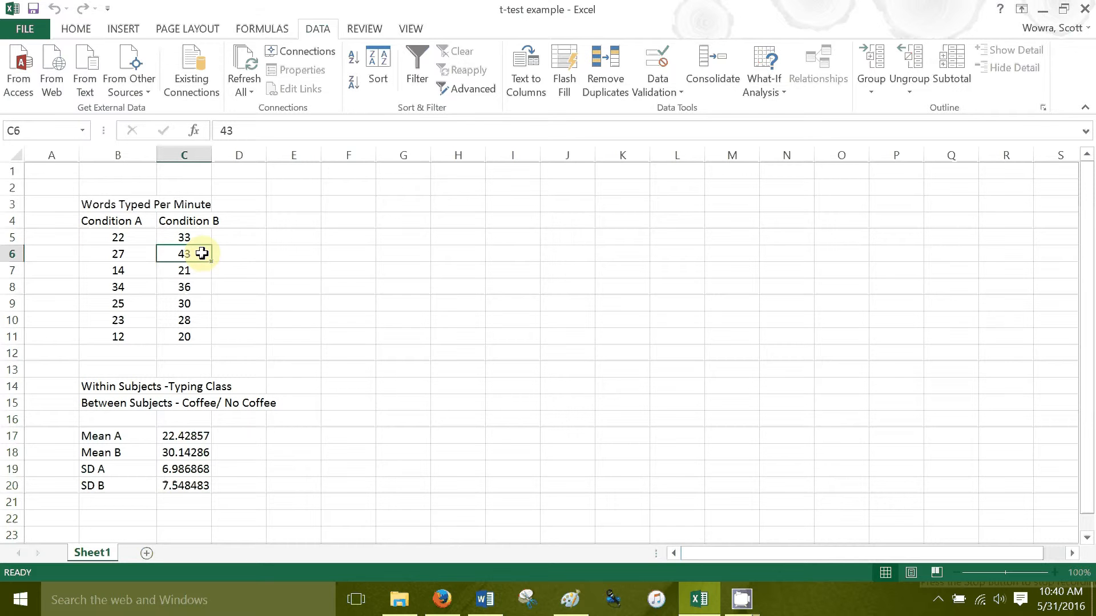
left_click_drag(121, 238, 171, 237)
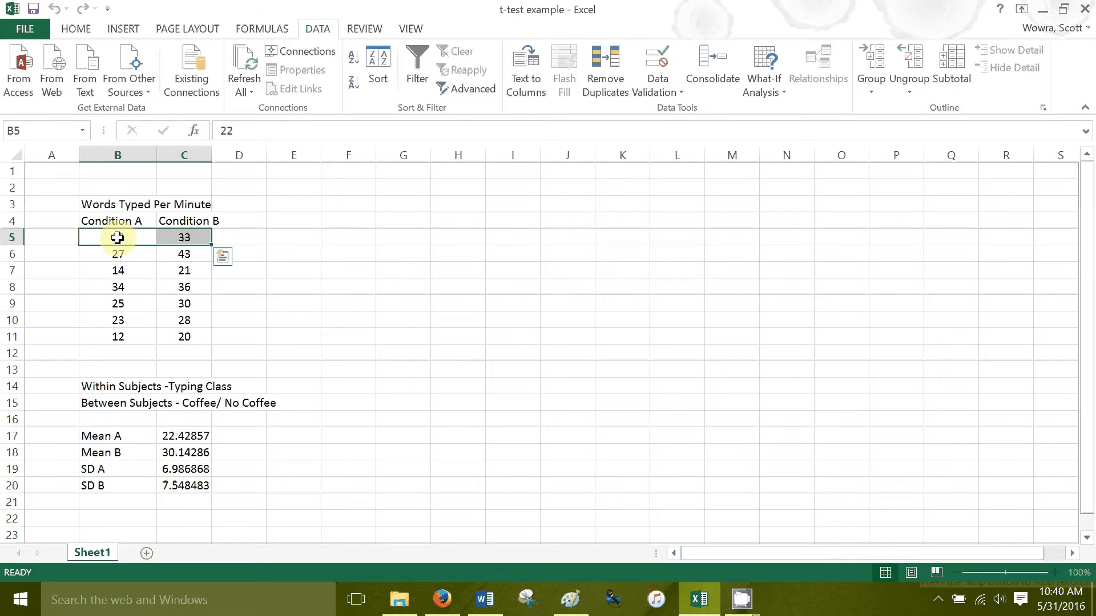
left_click(120, 238)
left_click(184, 237)
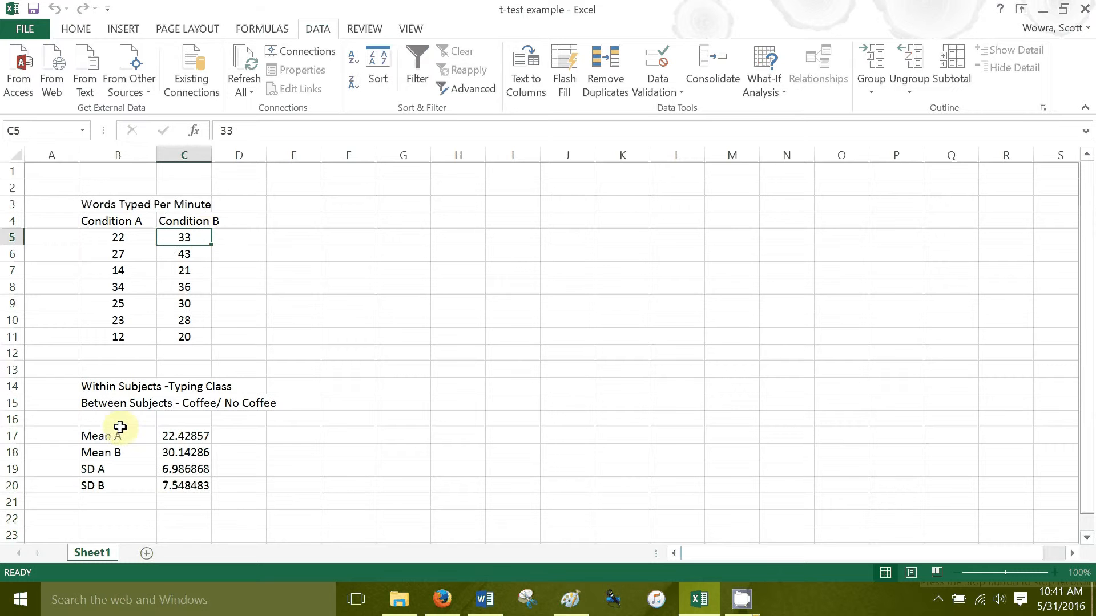
Examine the Condition A and Condition B score columns as separate groups under the between-subjects coffee/no coffee design
left_click(118, 404)
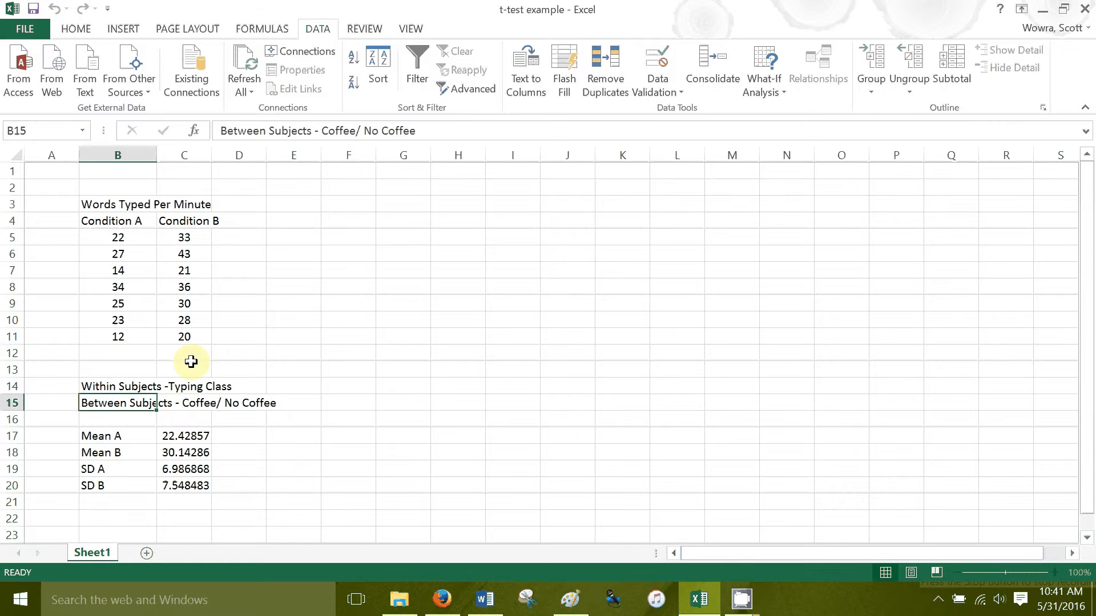
left_click(192, 240)
left_click_drag(192, 240, 197, 330)
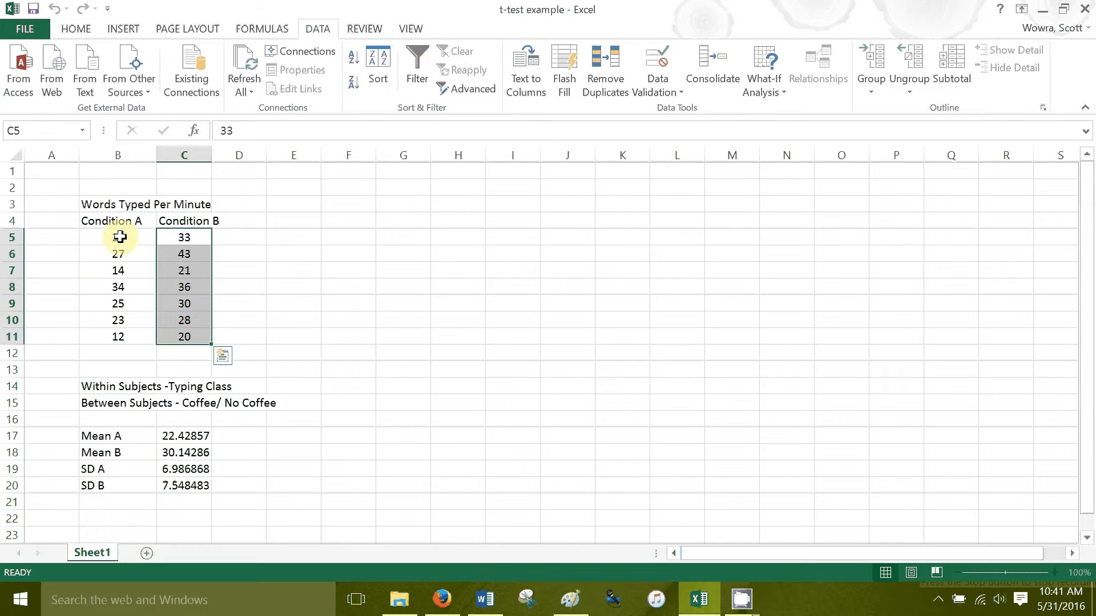
left_click_drag(119, 232, 123, 328)
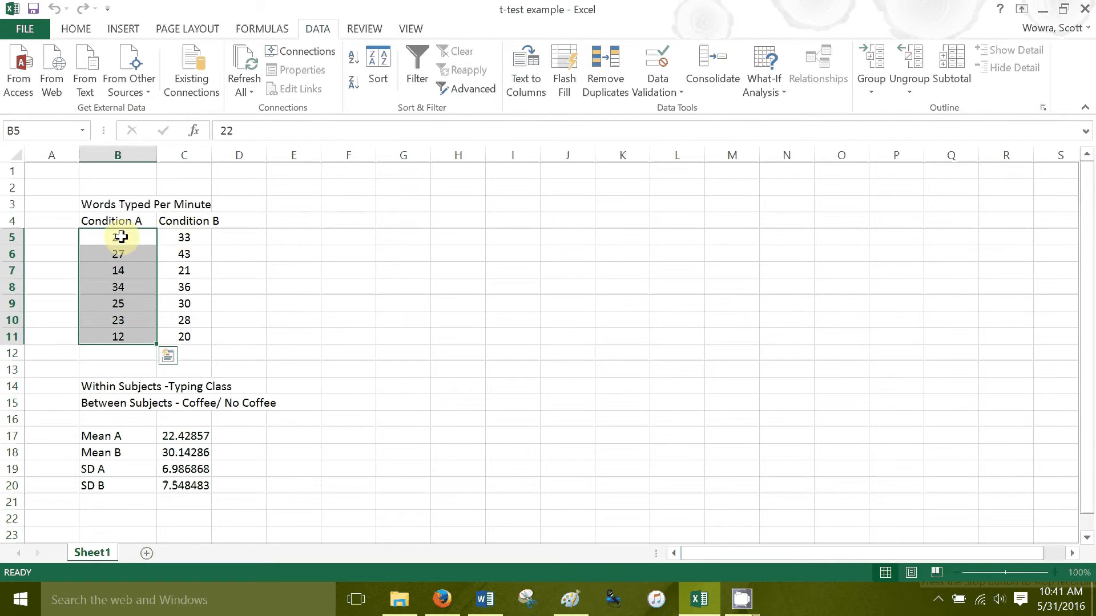
left_click(174, 238)
left_click_drag(137, 237, 171, 235)
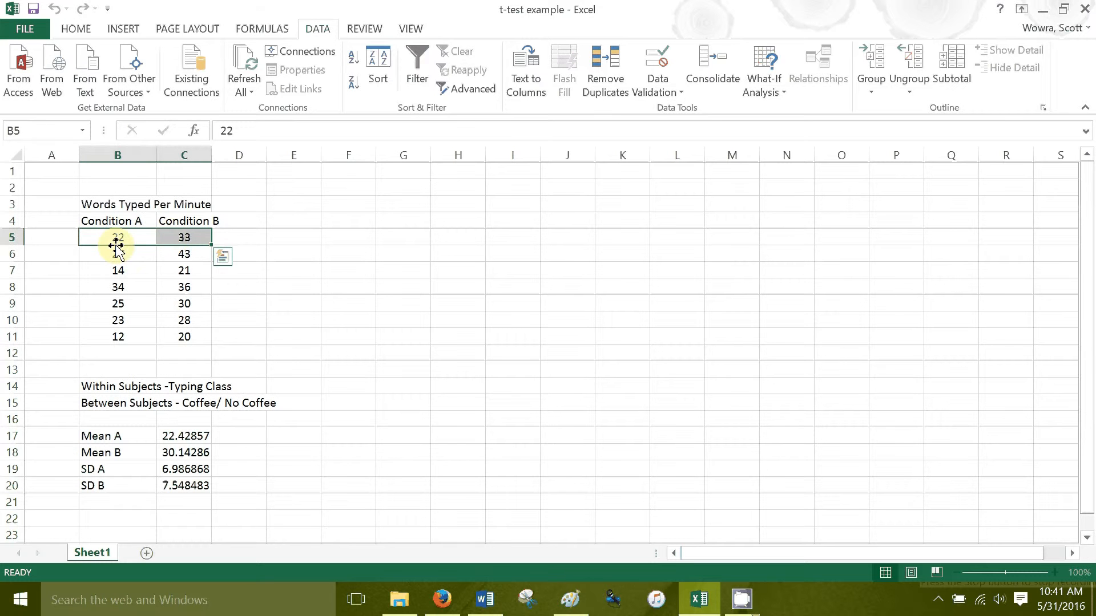
left_click(177, 240)
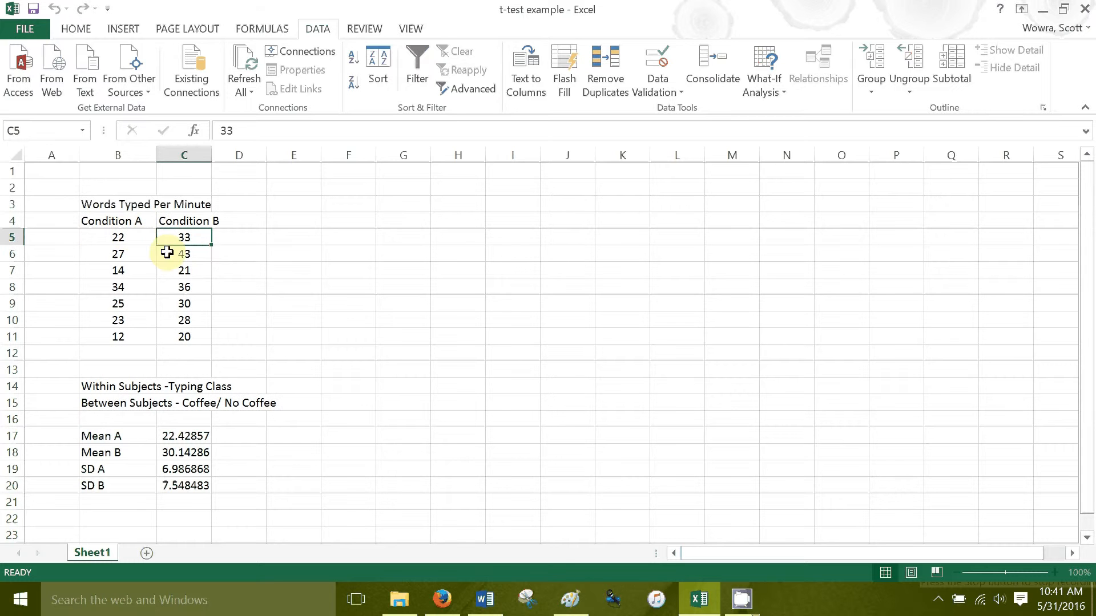
left_click(136, 404)
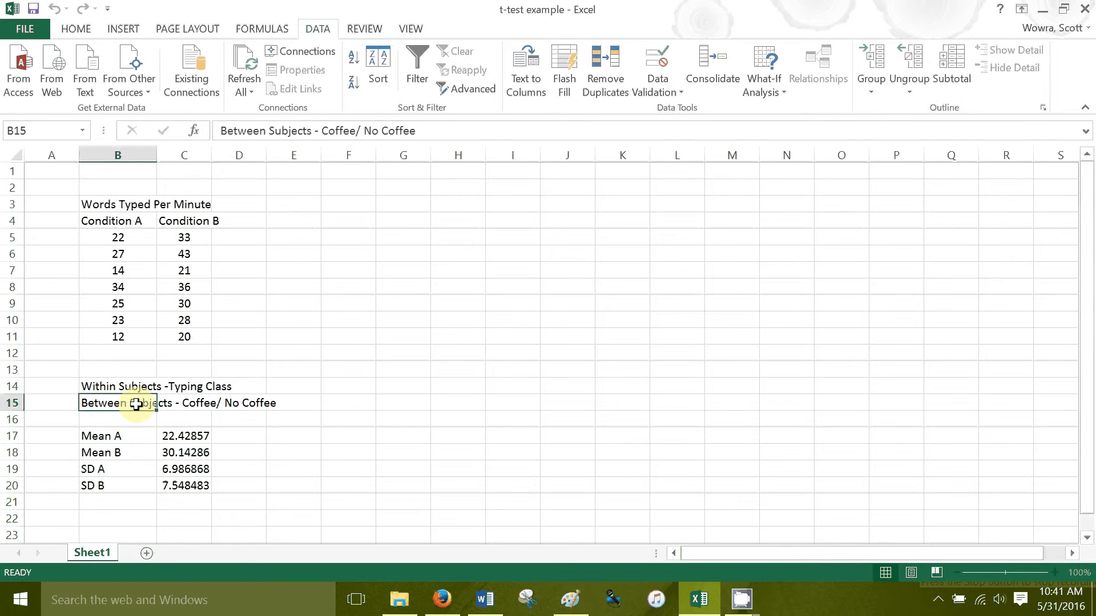
Check the formulas behind Mean A and Mean B in C17 and C18
left_click(188, 437)
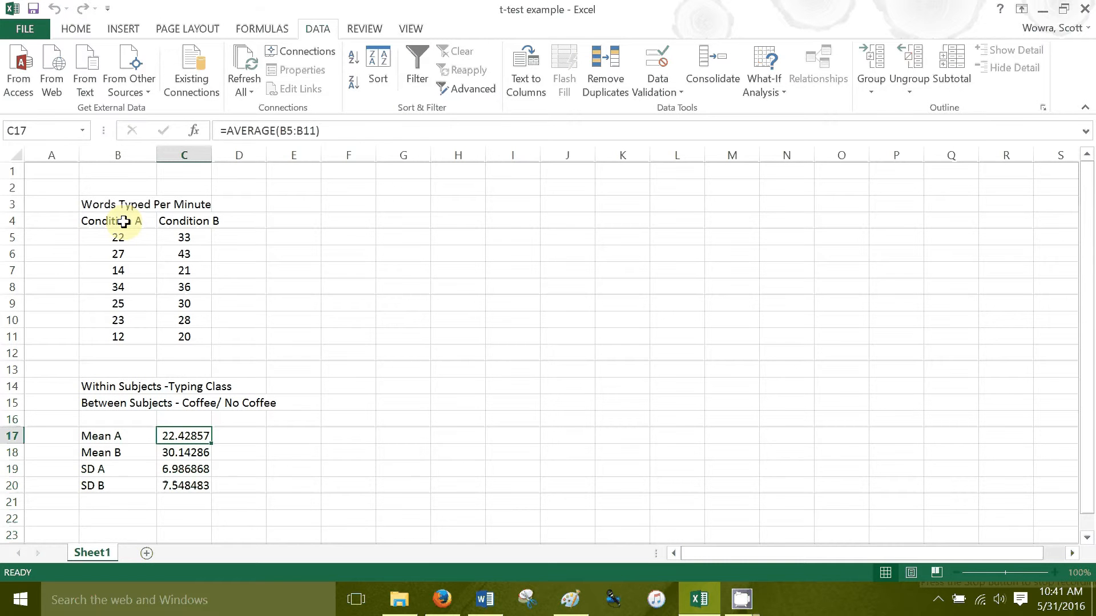
left_click(186, 454)
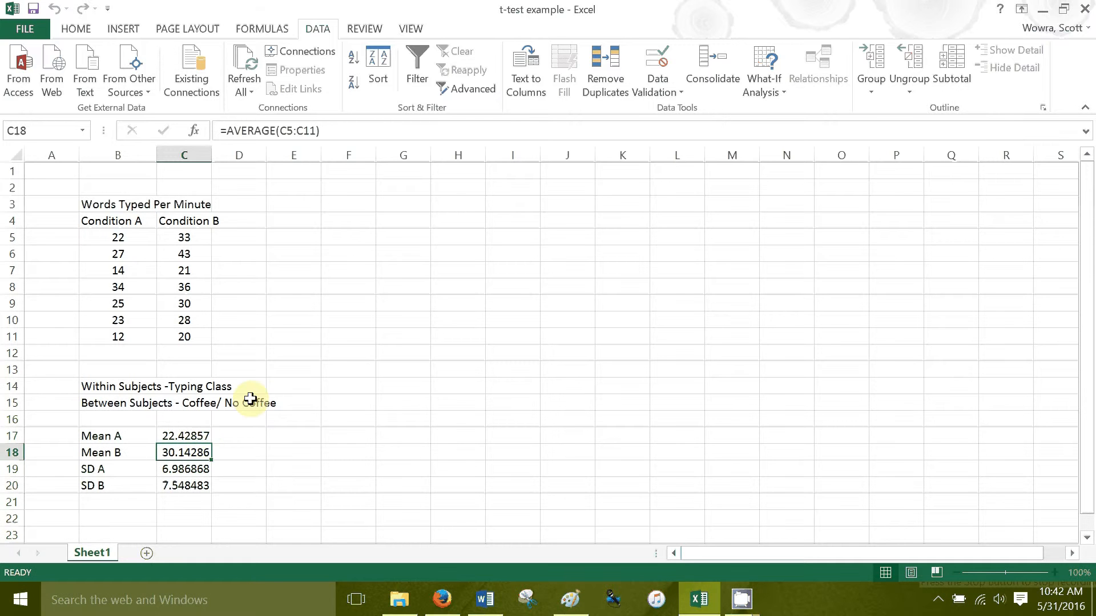
left_click(345, 236)
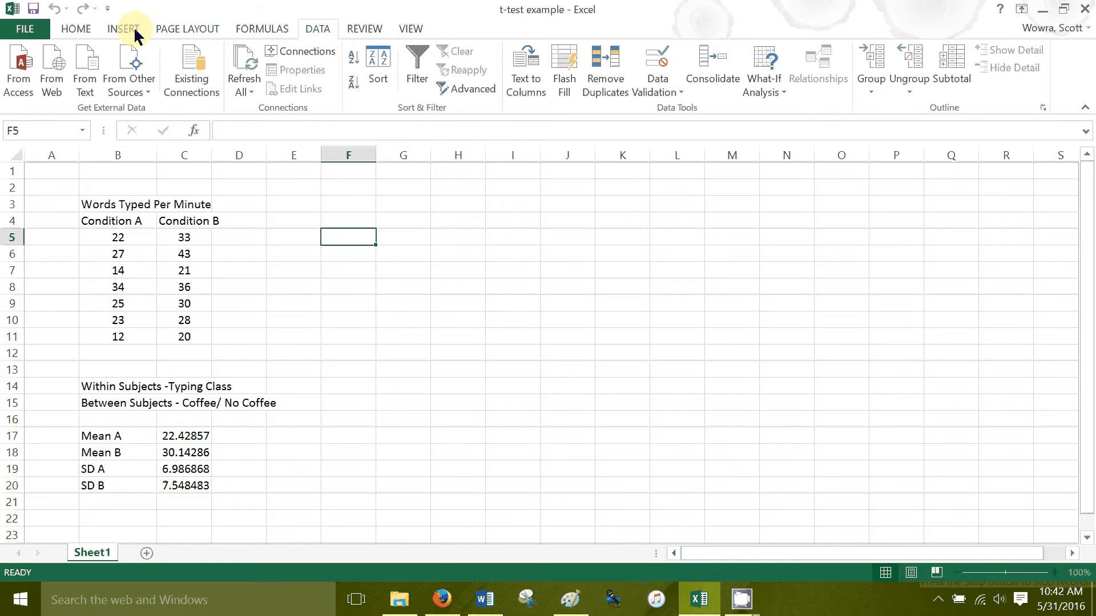
Enable the Analysis ToolPak and Analysis ToolPak - VBA add-ins
left_click(36, 27)
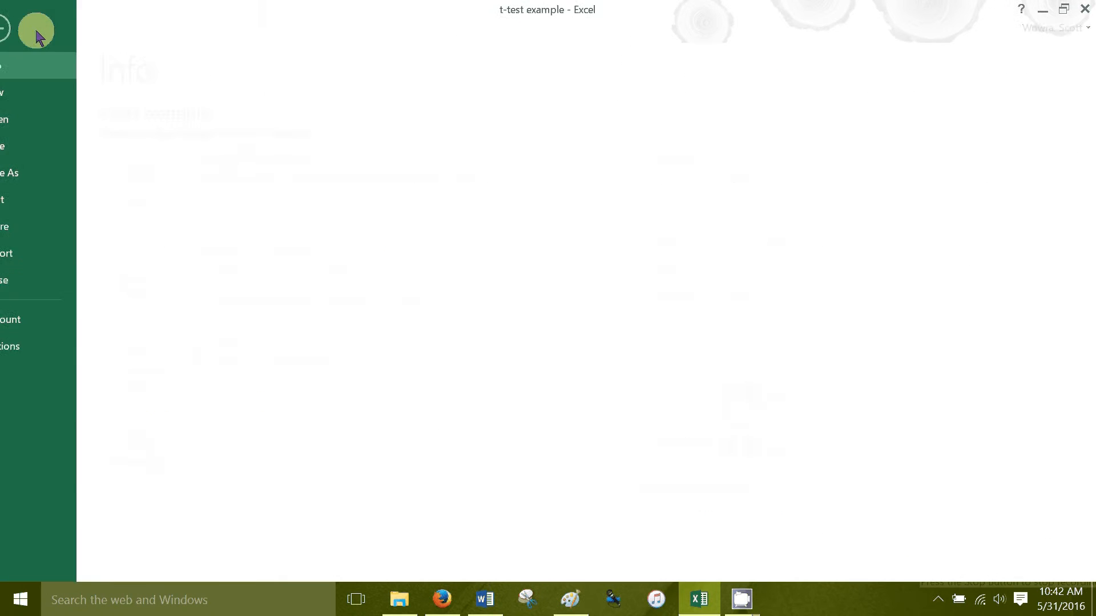
left_click(34, 346)
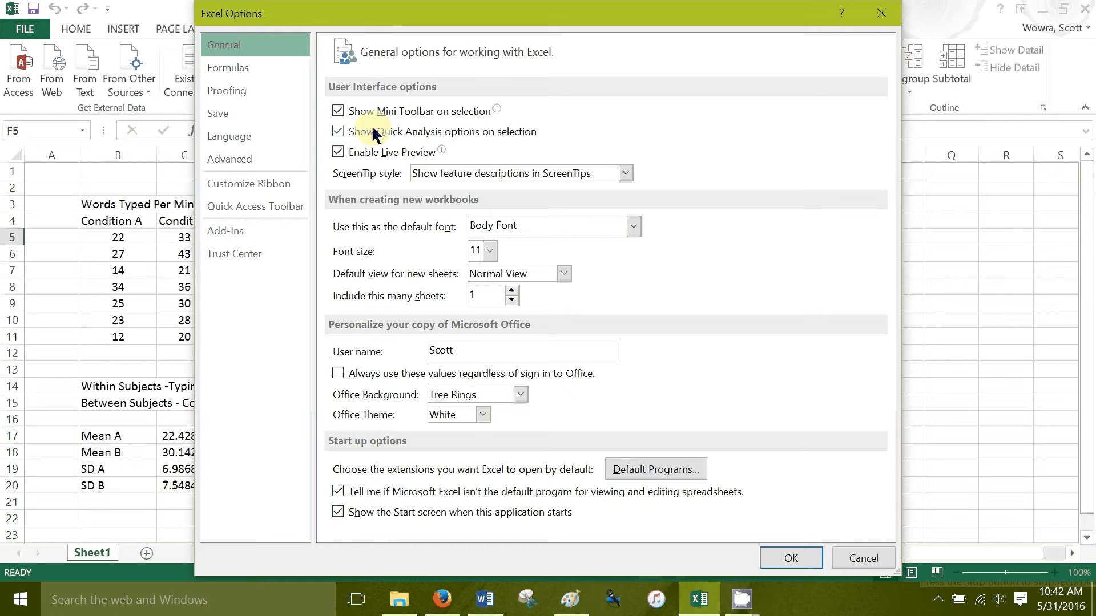
left_click(233, 232)
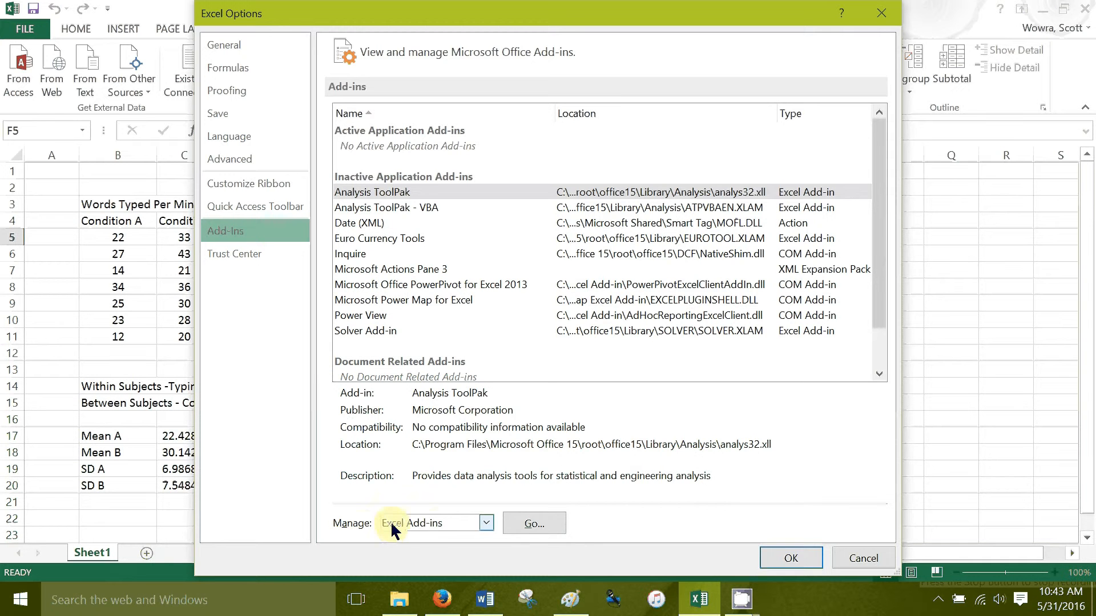
left_click(535, 524)
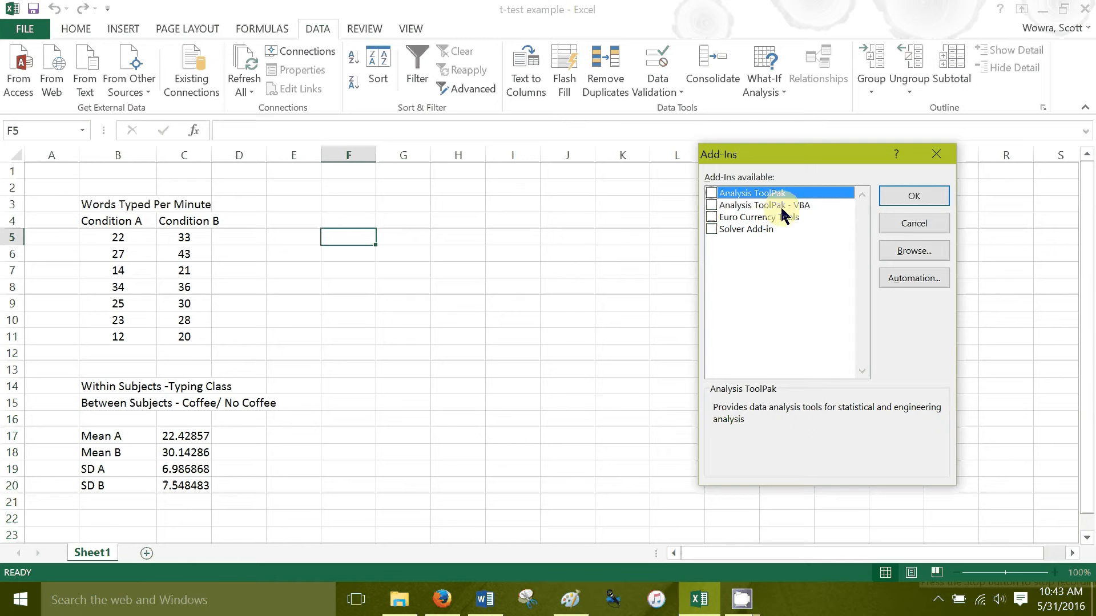
left_click(711, 193)
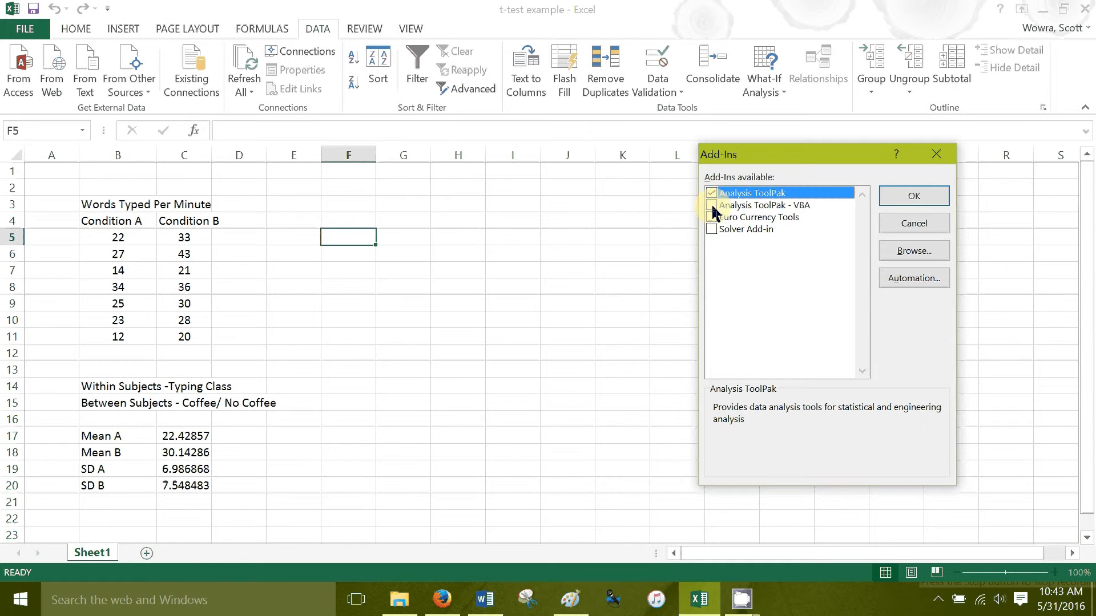
left_click(712, 206)
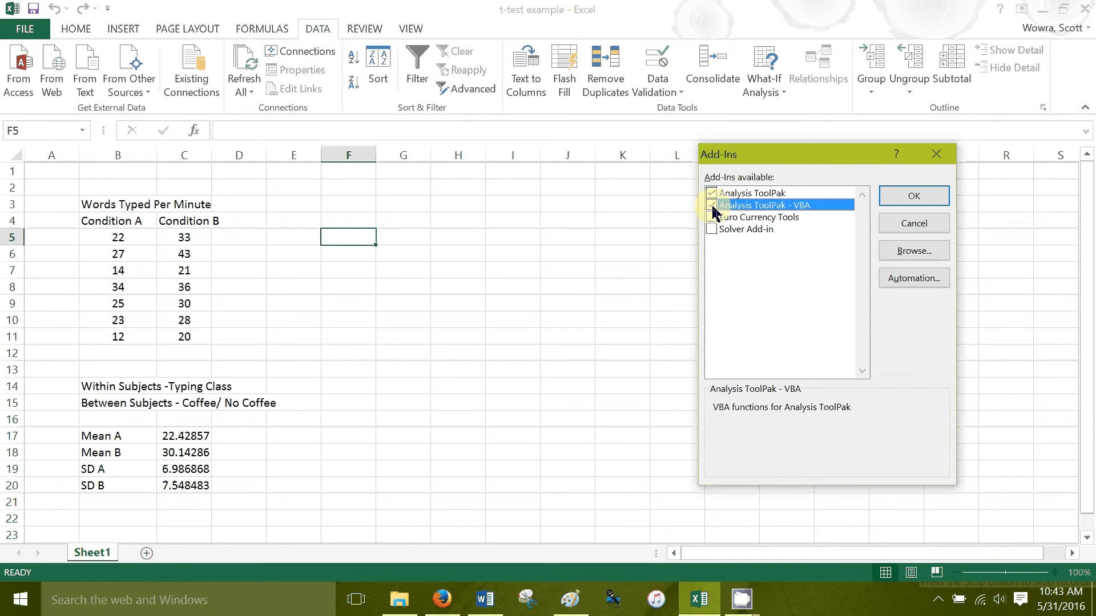
left_click(900, 198)
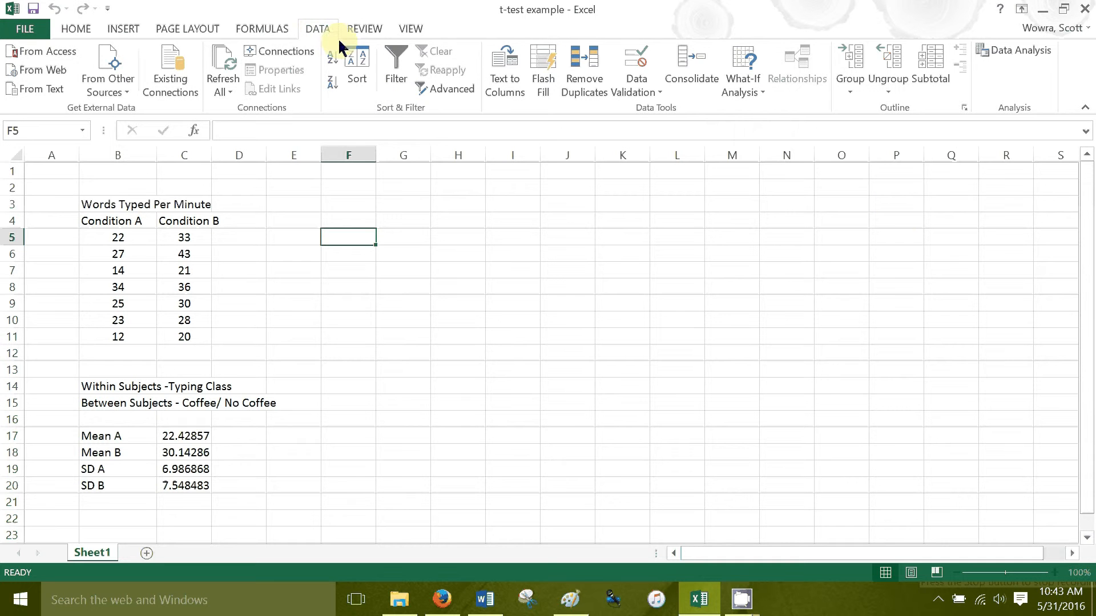
Examine the paired, equal-variance and unequal-variance t-Test options among the Data Analysis tools, matching them to the within- and between-subjects designs
left_click(1008, 57)
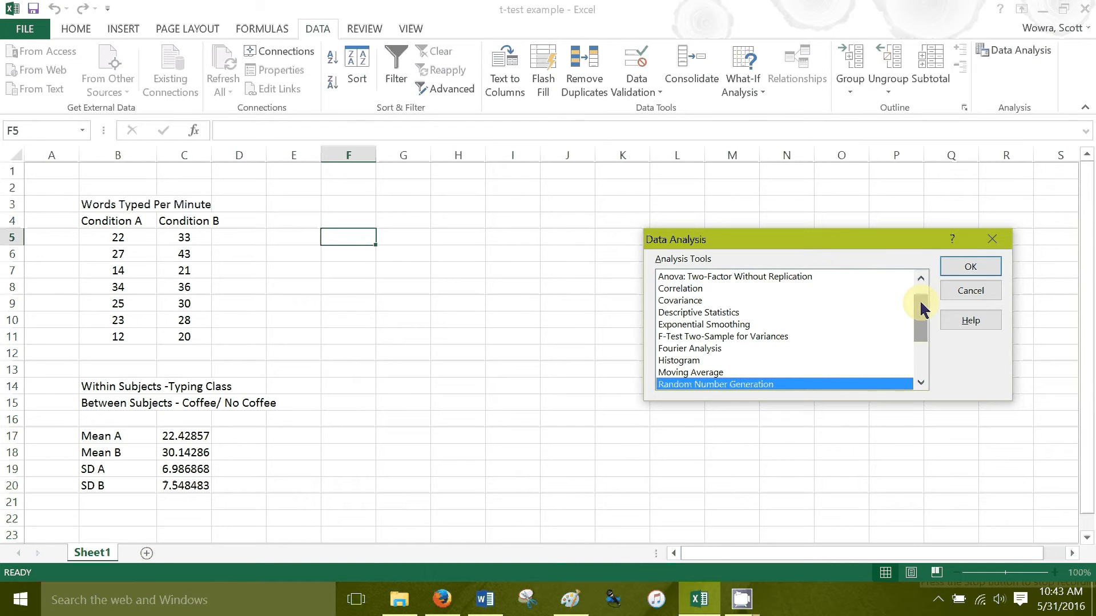
left_click_drag(919, 308, 920, 298)
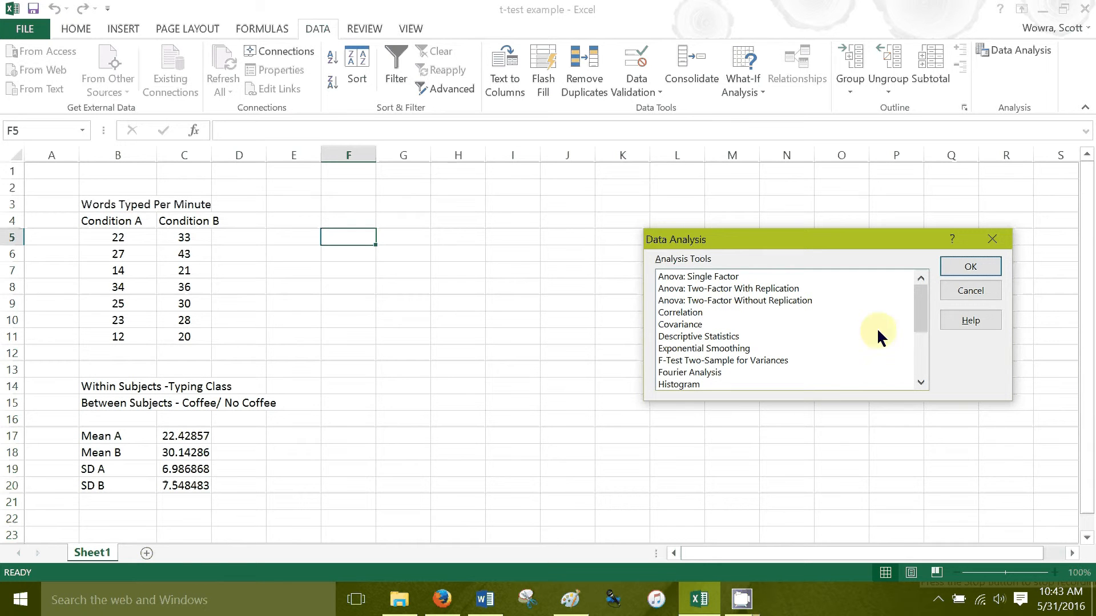
left_click_drag(920, 311, 913, 371)
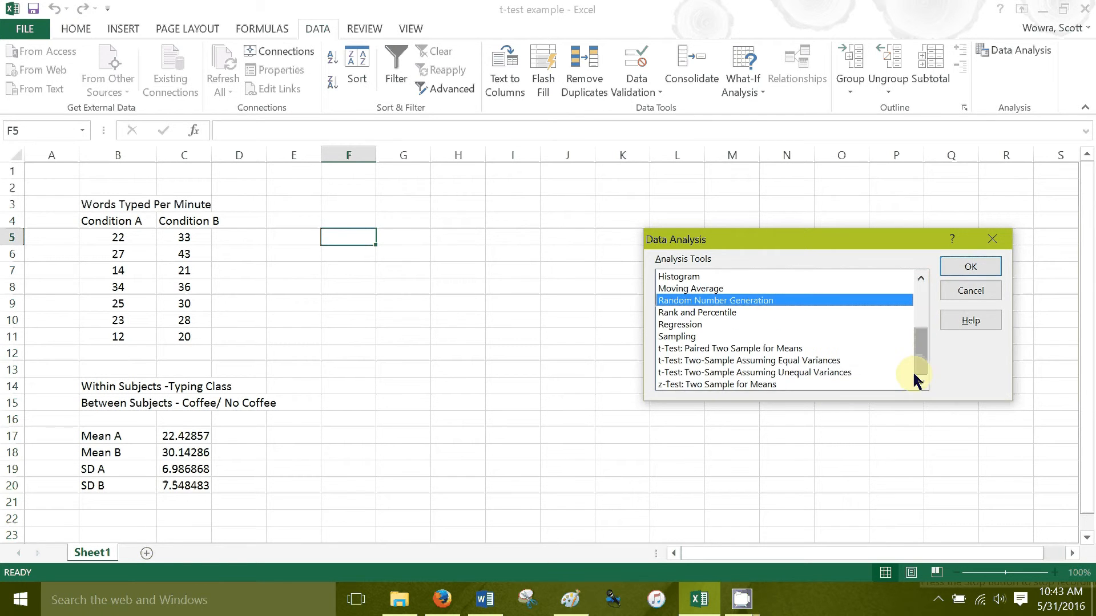
left_click(715, 350)
left_click(719, 360)
left_click(725, 371)
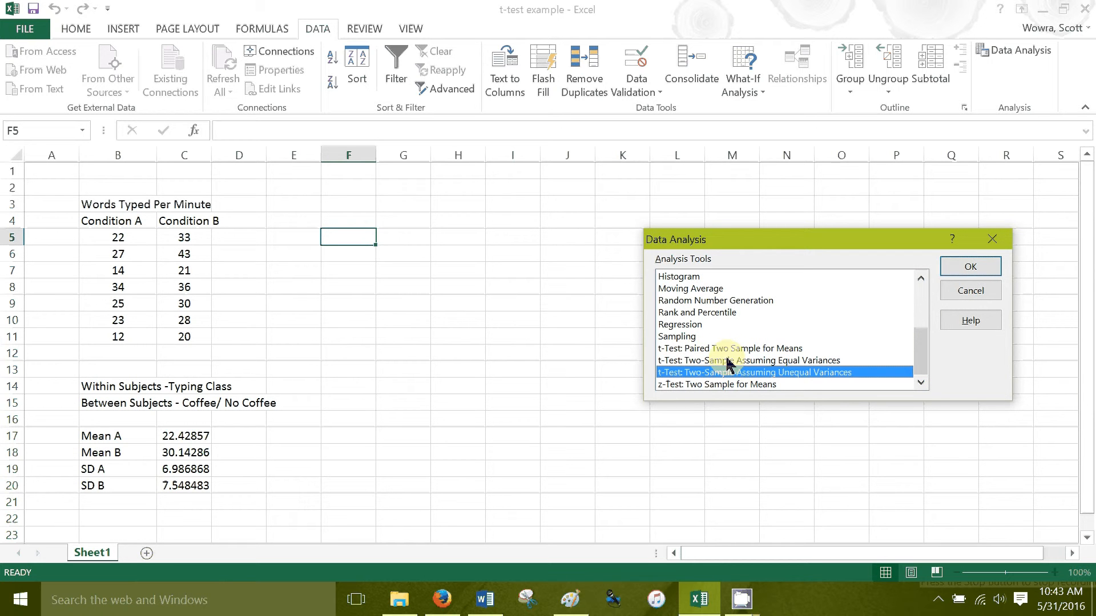
left_click(728, 347)
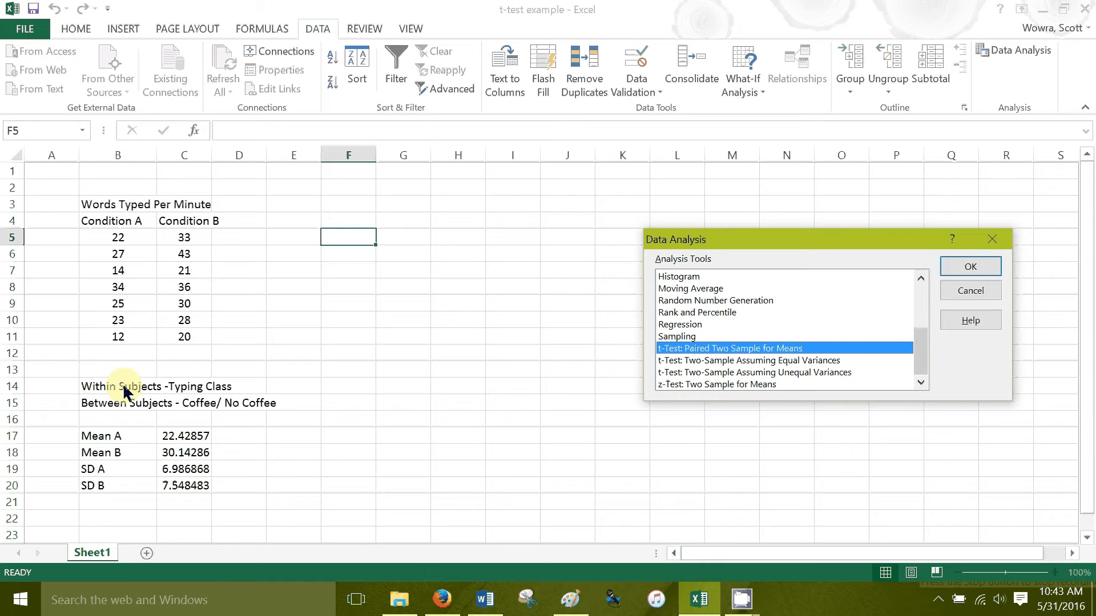
left_click(723, 362)
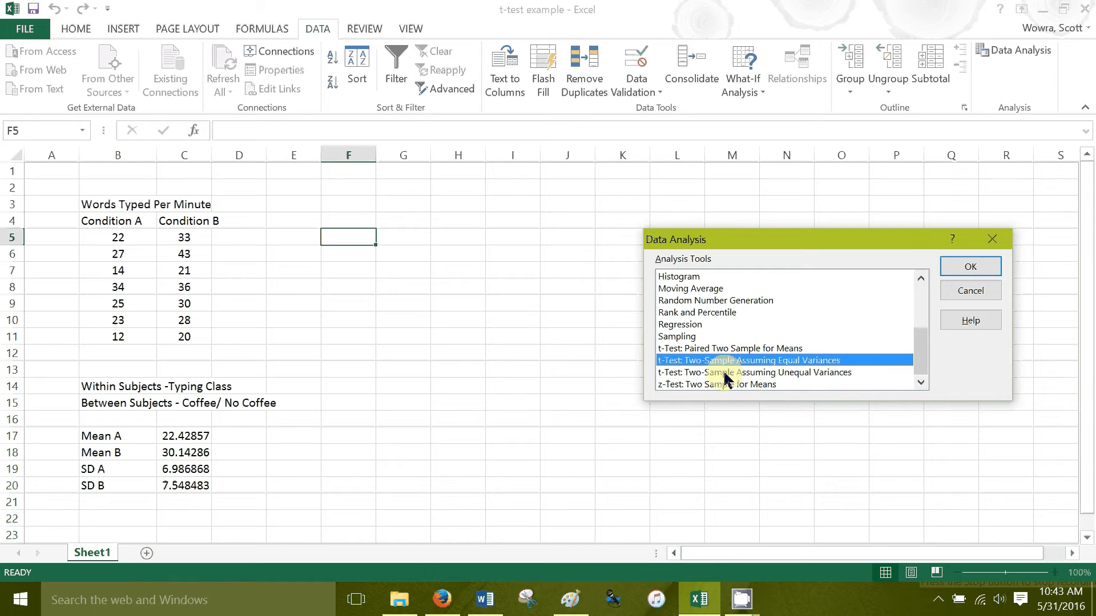
left_click(807, 378)
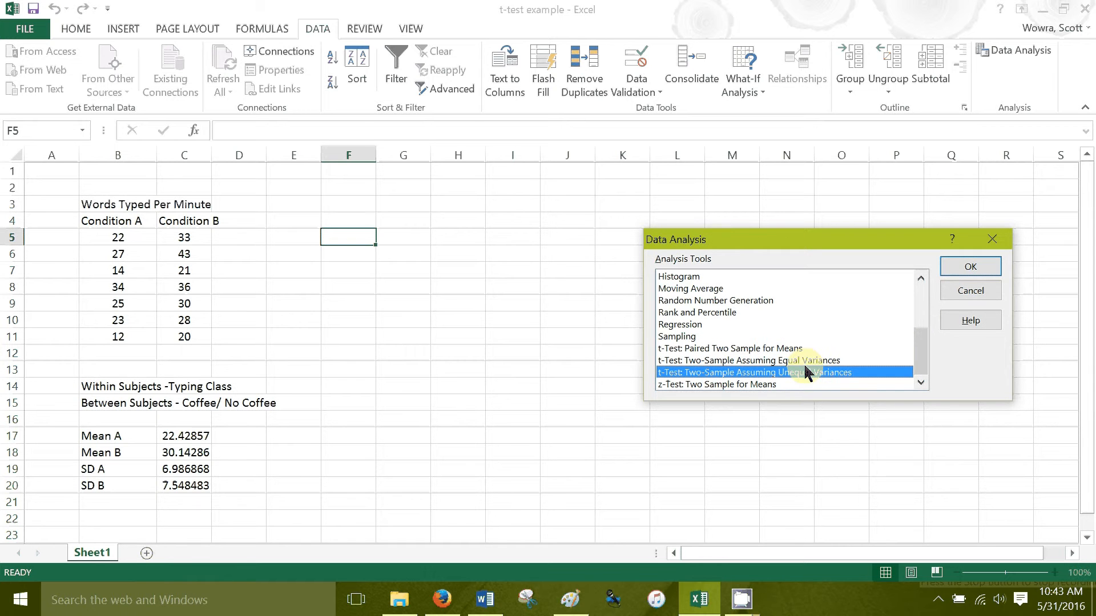
left_click(771, 361)
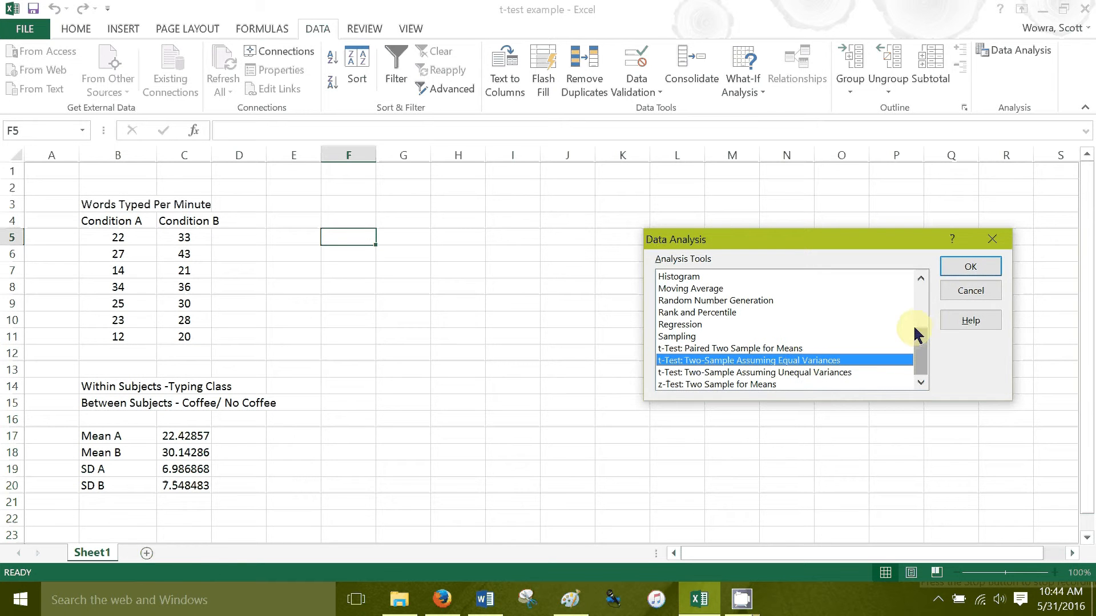
left_click(957, 294)
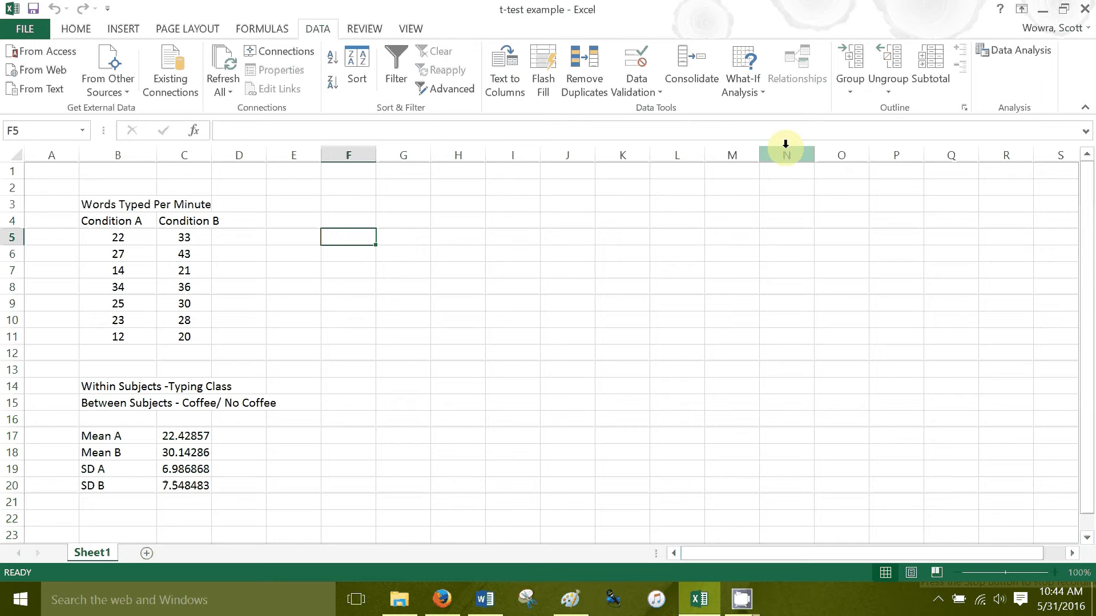
Set up a t-Test: Paired Two Sample for Means with Variable 1 range B5:B11 and Variable 2 range C5:C11
left_click(1011, 52)
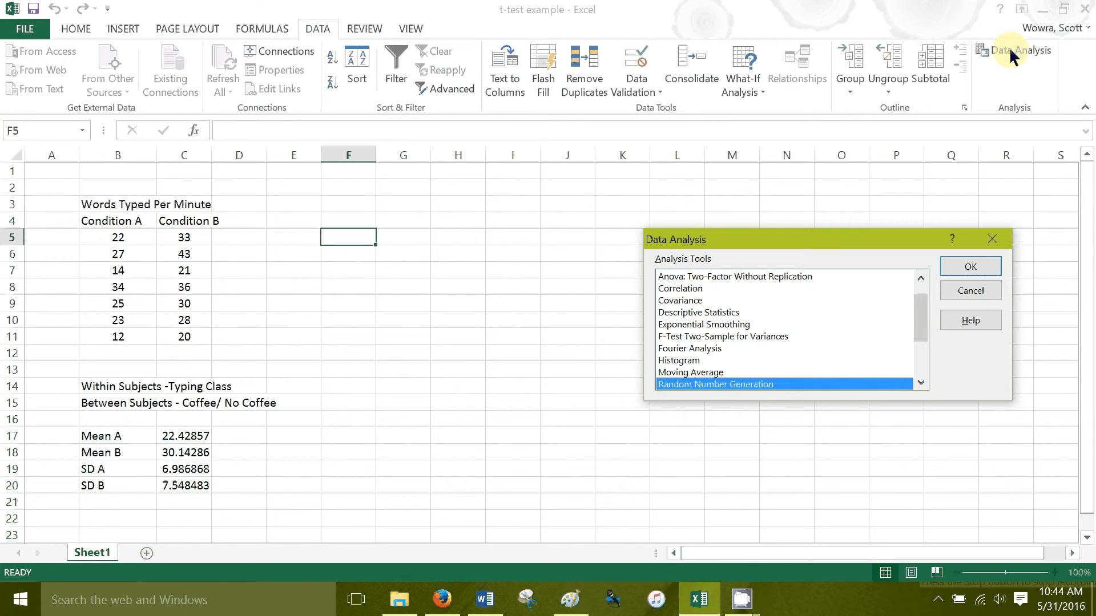
left_click(920, 377)
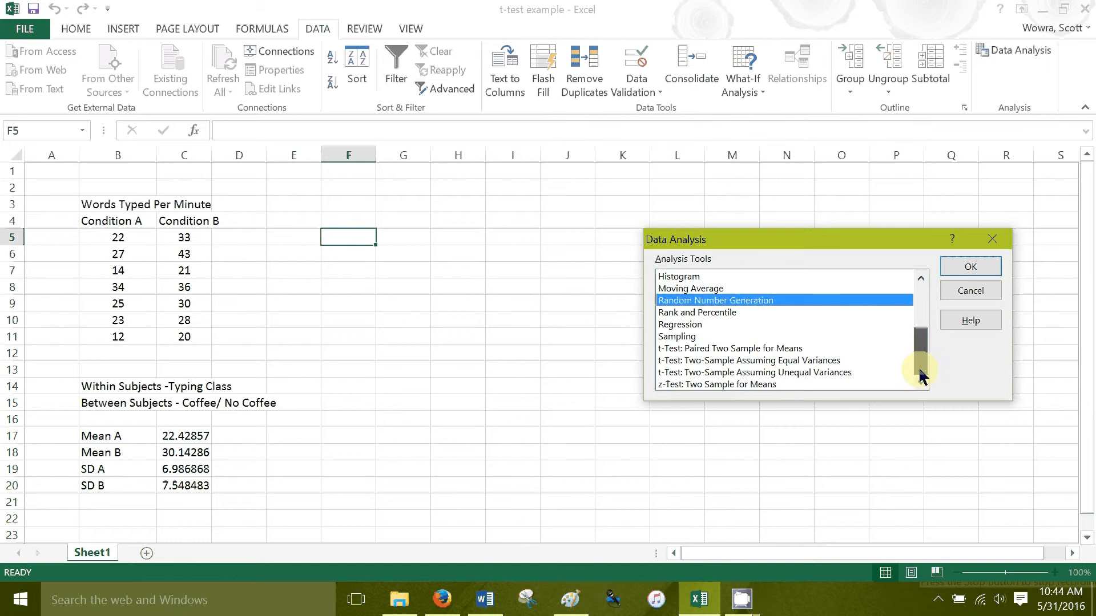
left_click(780, 348)
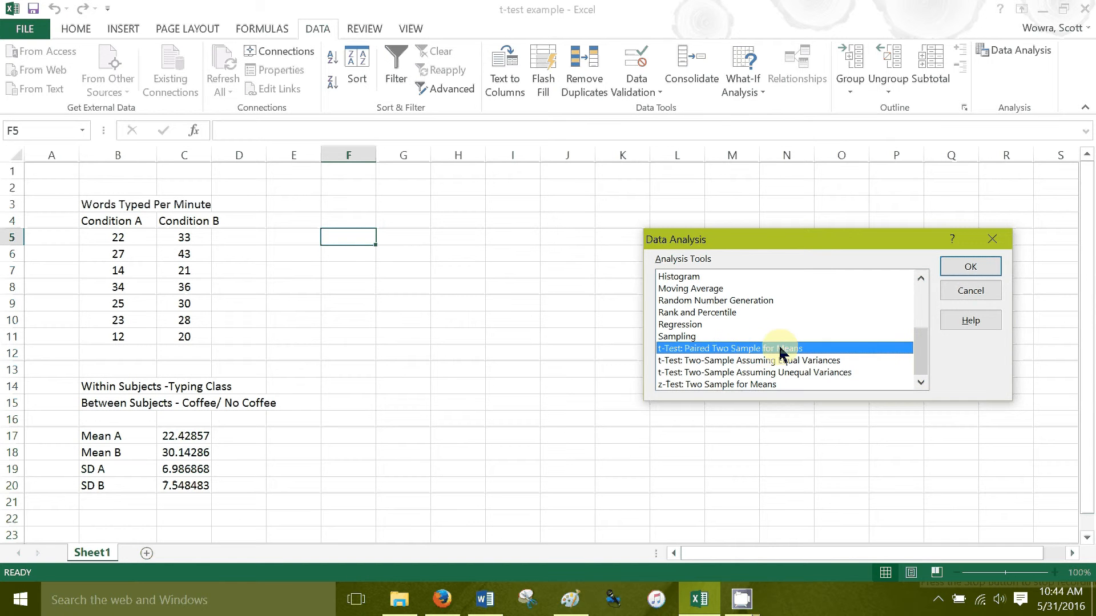
left_click(954, 265)
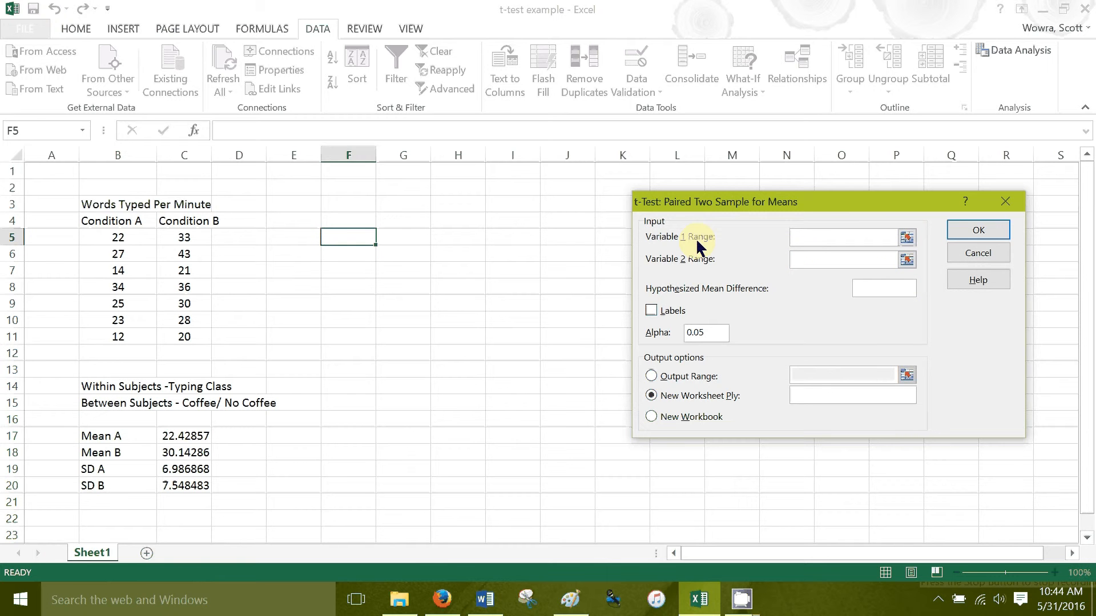
left_click(907, 238)
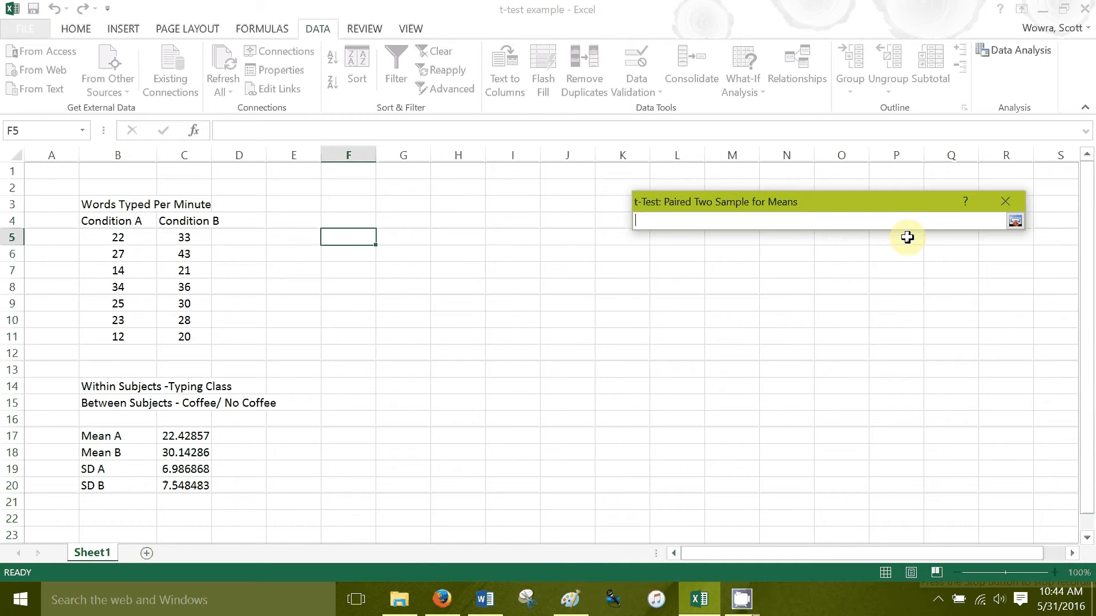
left_click(122, 237)
left_click_drag(124, 236, 118, 336)
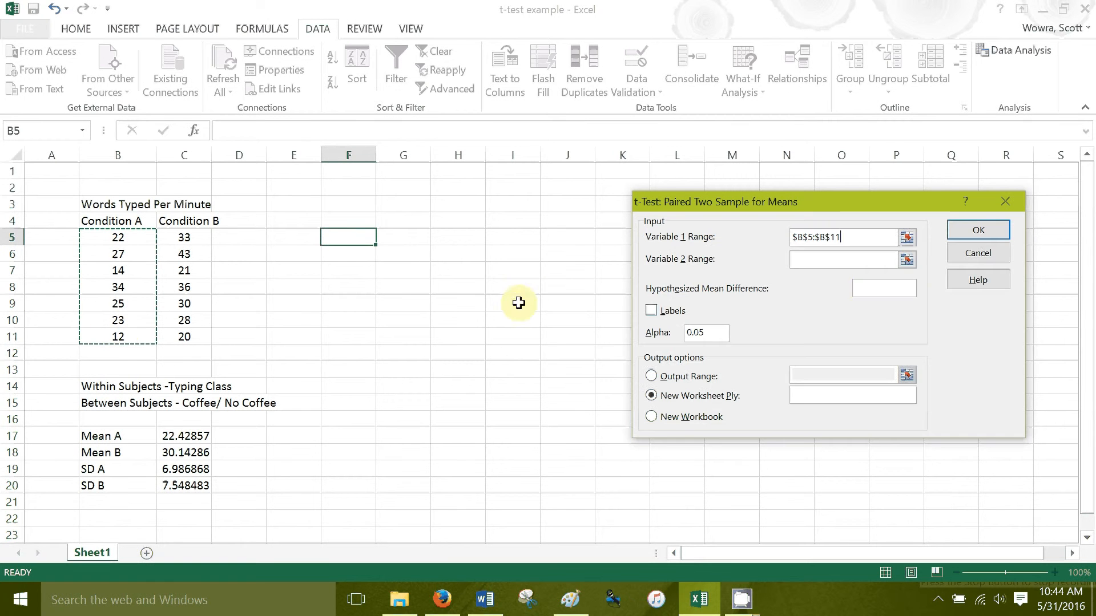
left_click(906, 262)
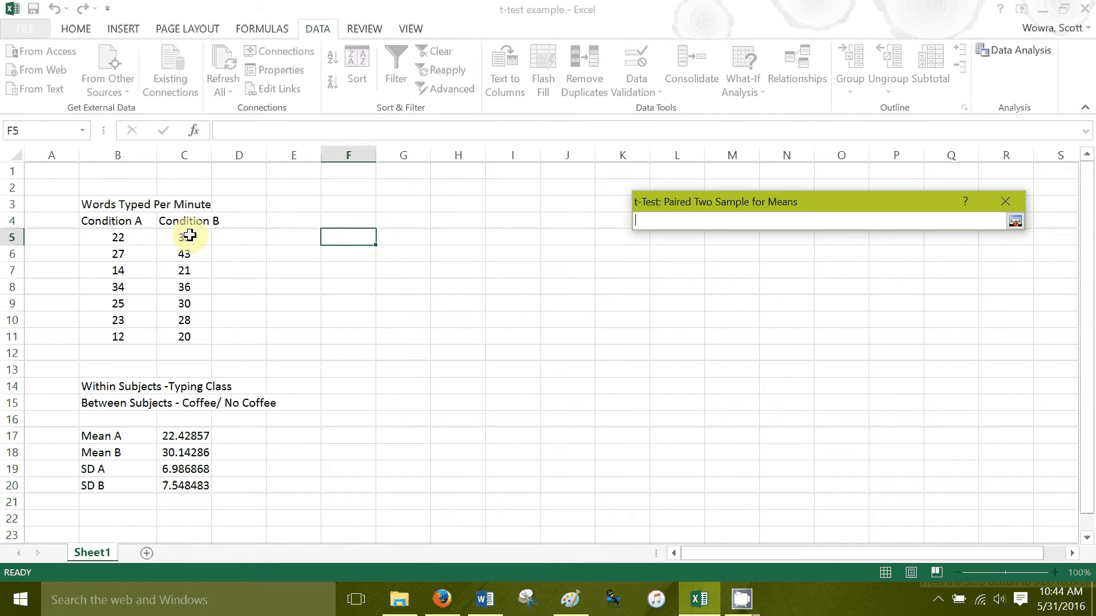
left_click_drag(190, 235, 197, 324)
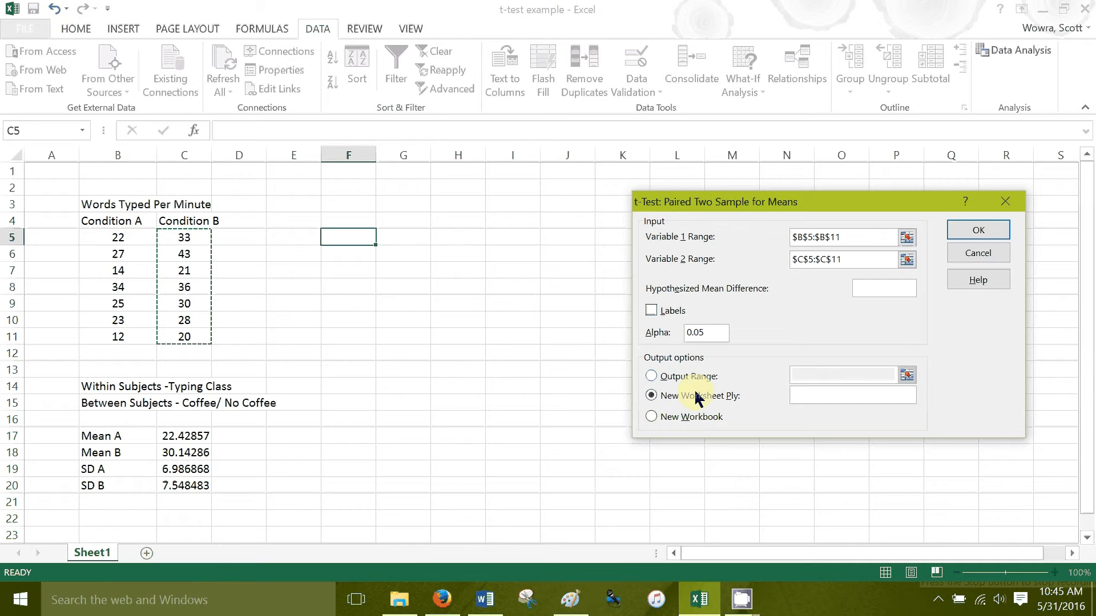
Run the paired t-test with output range F5:I13 and widen column F to fit the result labels
left_click(653, 376)
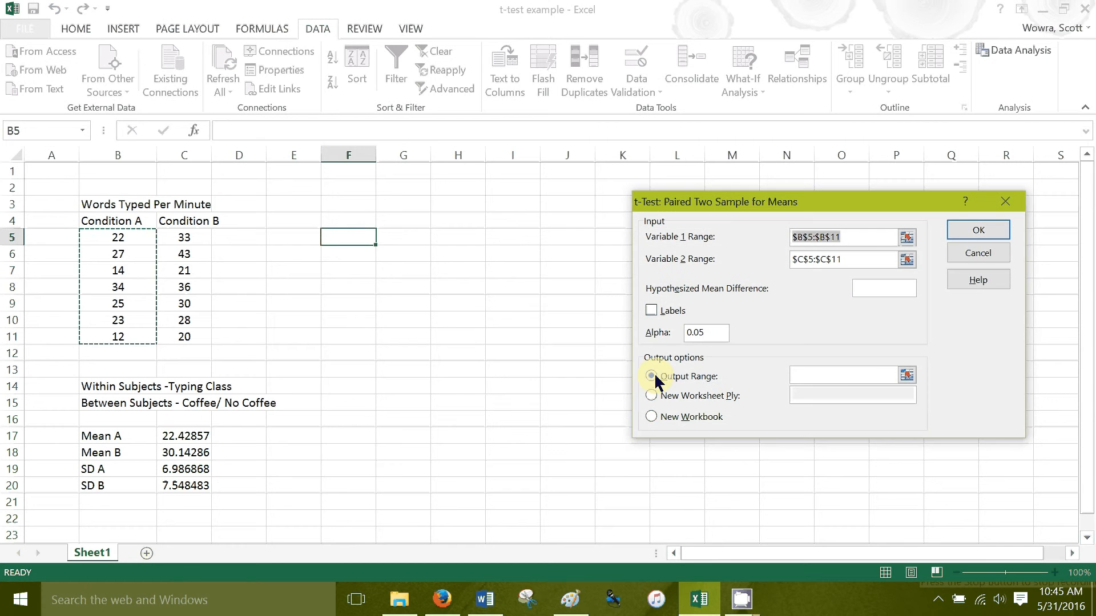
left_click(908, 376)
left_click_drag(345, 238, 491, 373)
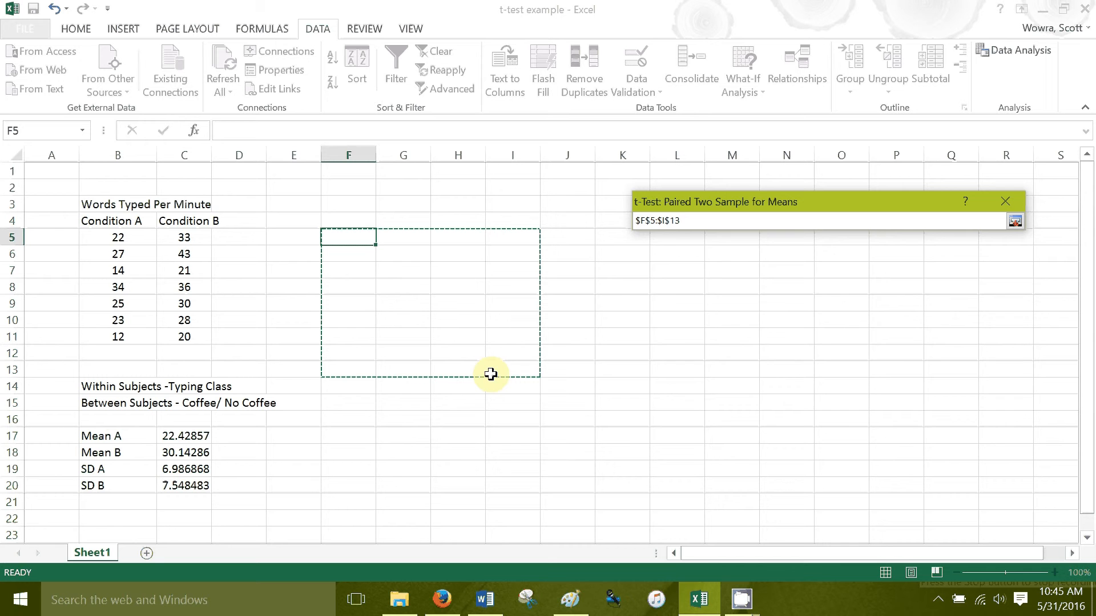
key("Return")
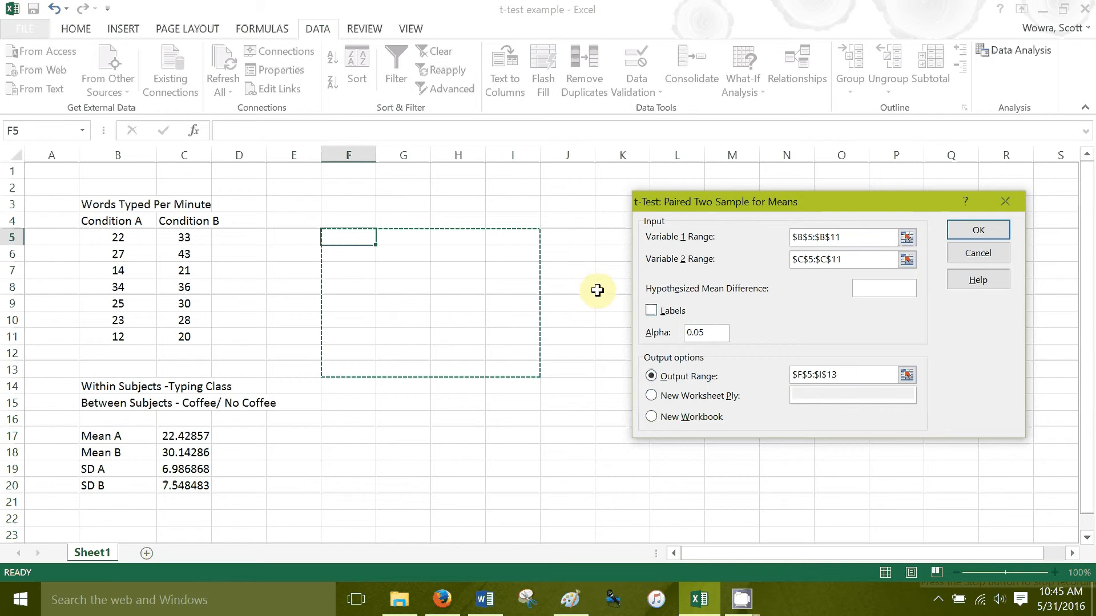
left_click(977, 229)
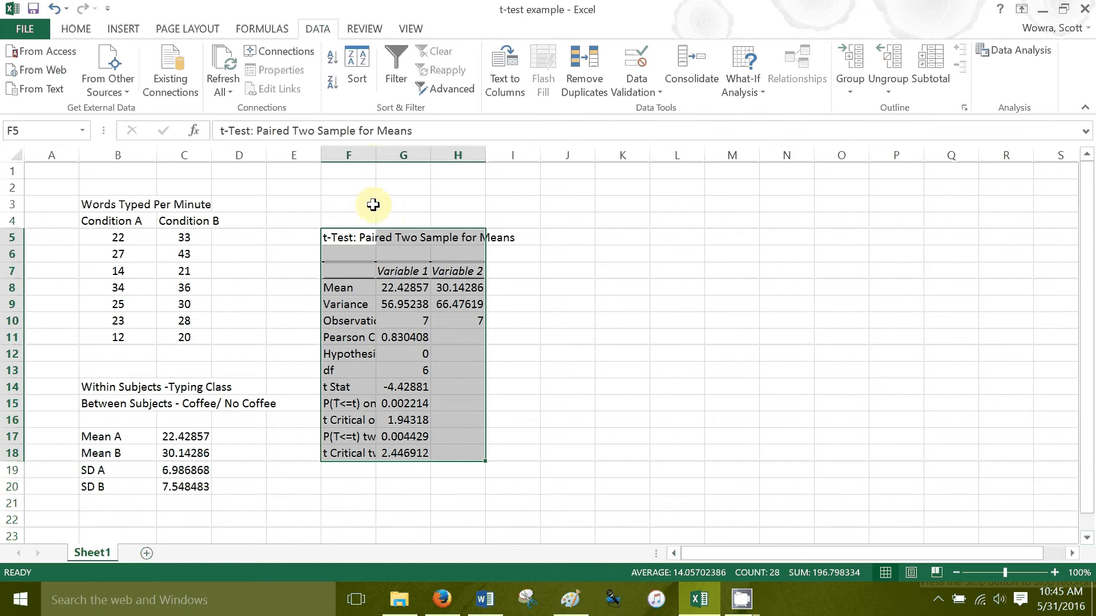
left_click_drag(375, 160, 495, 154)
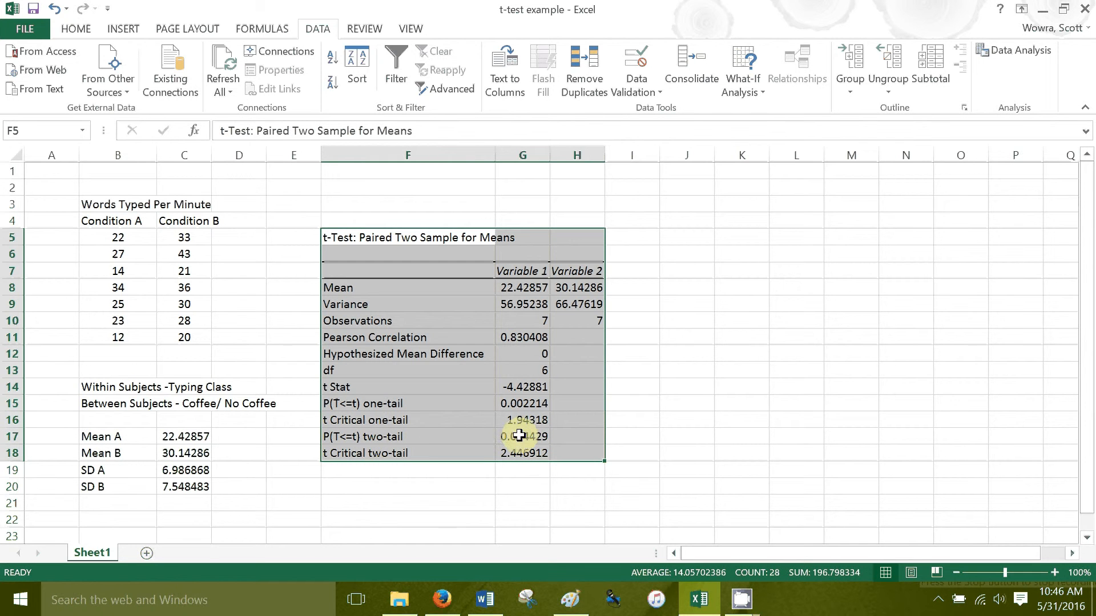
Switch to the Word write-up and insert six blank paragraphs above the BETWEEN SUBJECTS (Coffee) heading
left_click(494, 606)
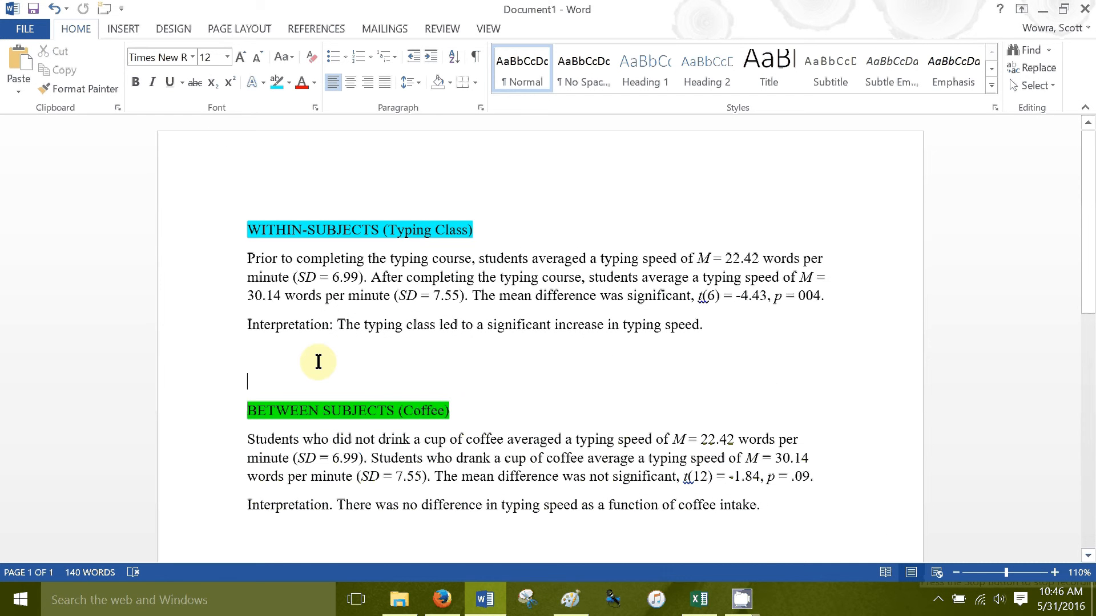
key("Return")
key("Return")
key("Return")
key("Return")
key("Return")
key("Return")
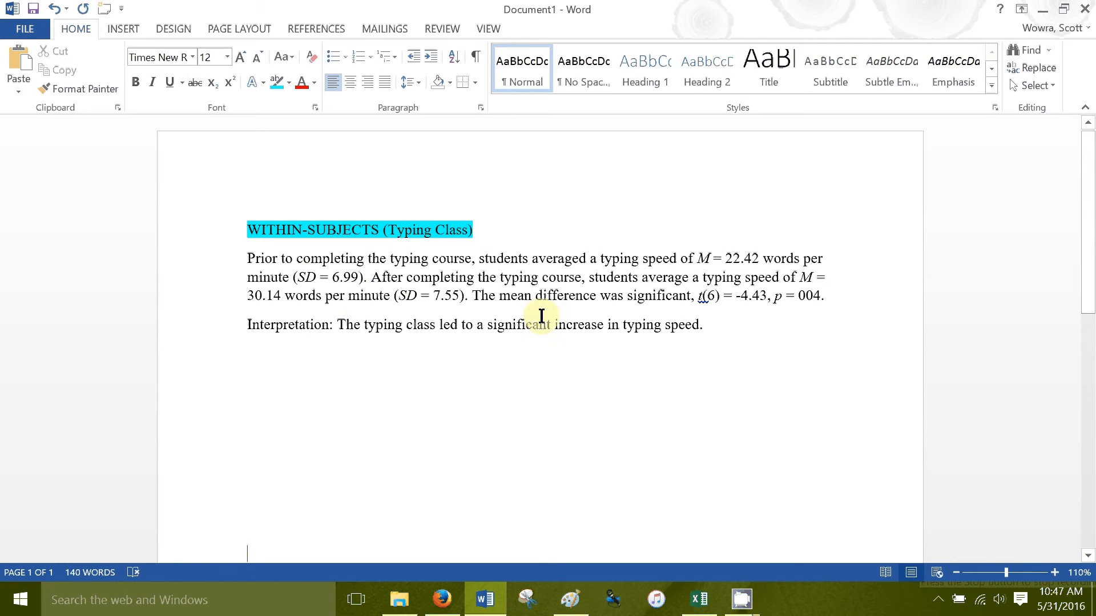
Compare the mean difference sentence in the Word write-up with the df, t Stat and two-tail P values in the Excel output
left_click_drag(484, 297, 827, 300)
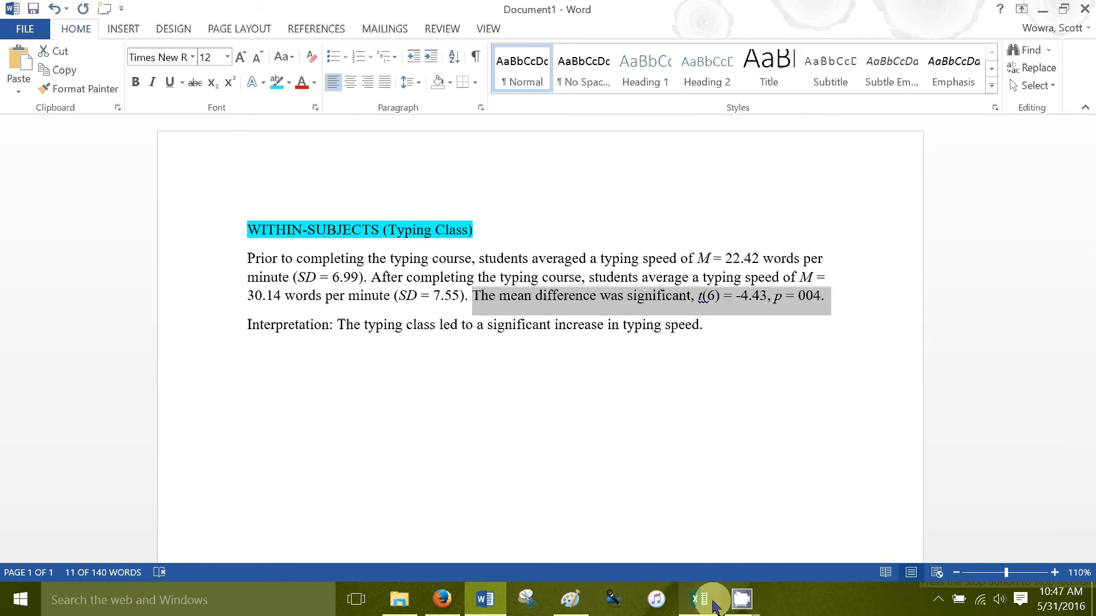
left_click(699, 599)
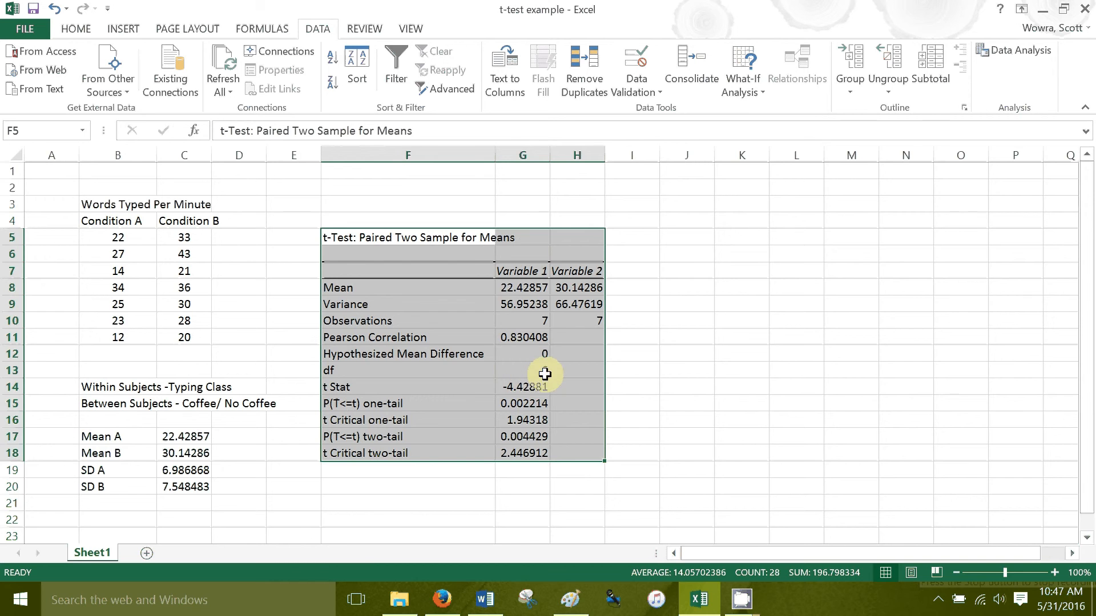
left_click(705, 608)
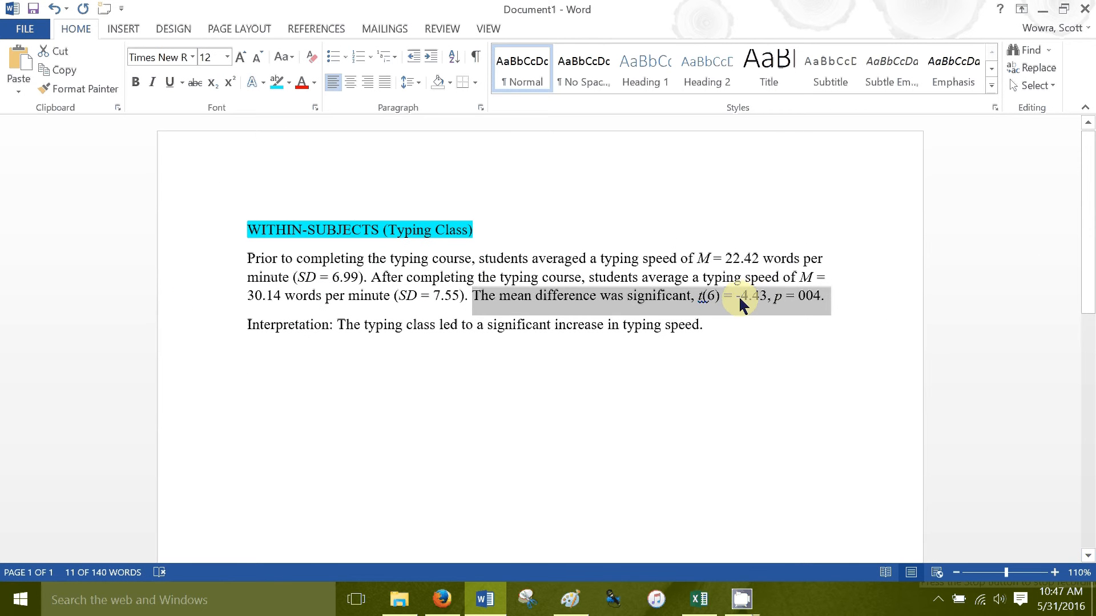
left_click(703, 608)
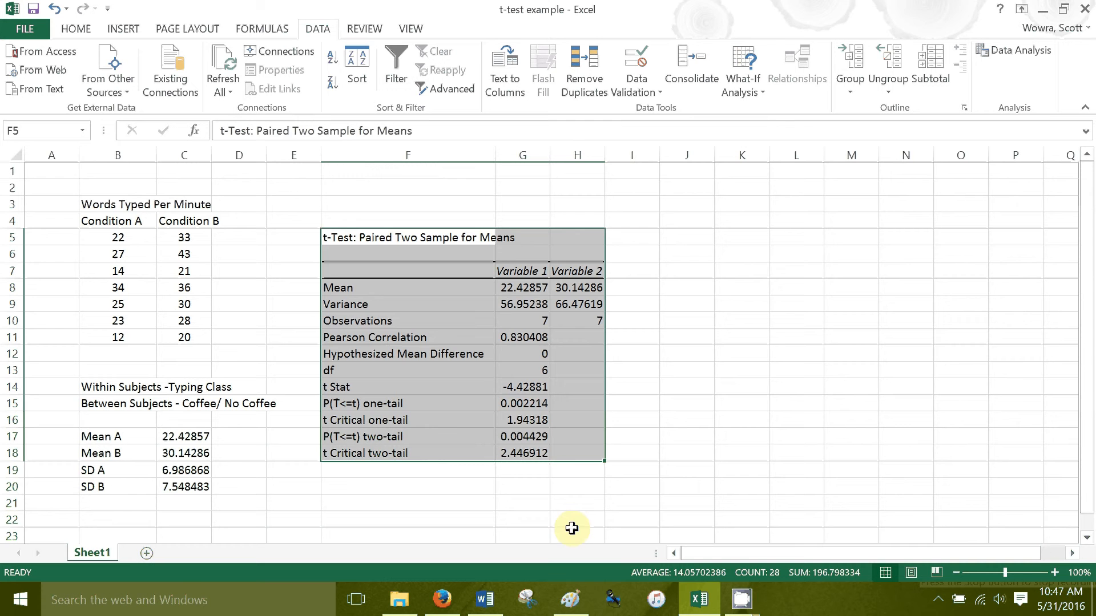
left_click(525, 386)
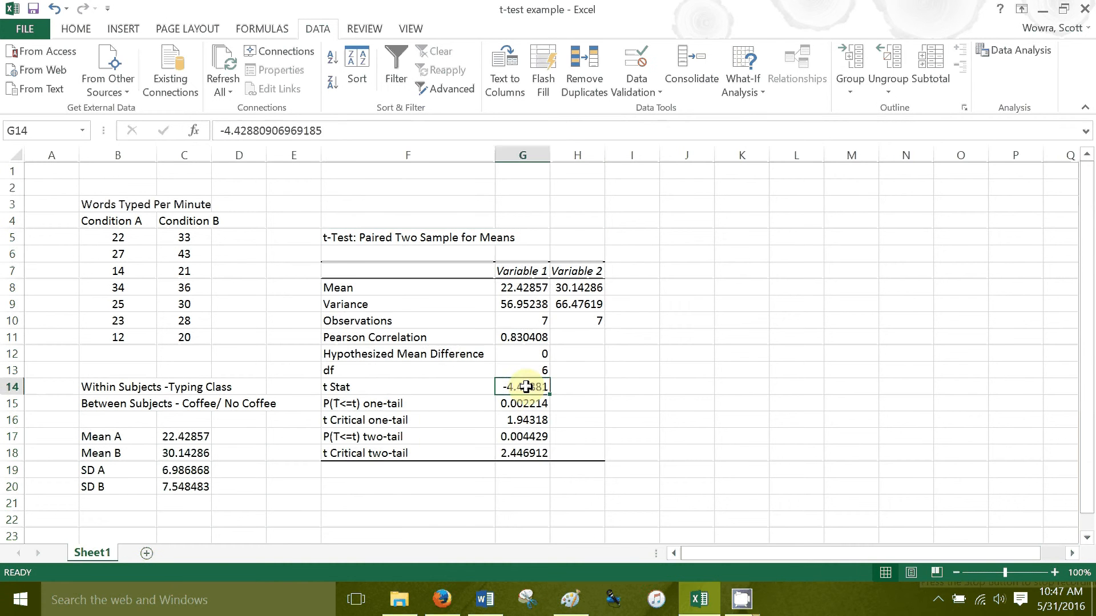
left_click(699, 599)
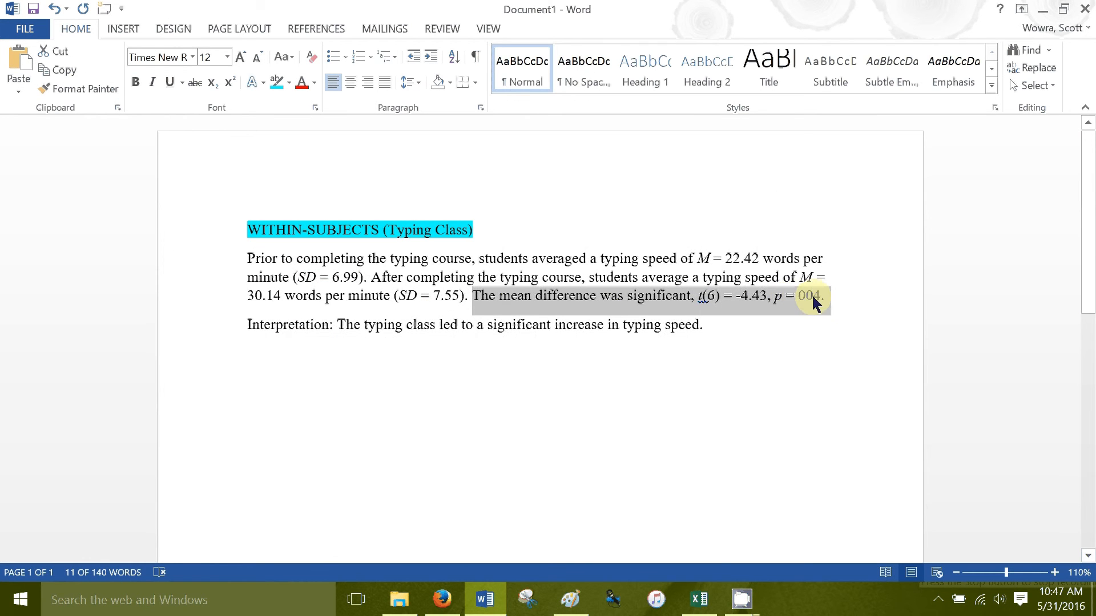
left_click(705, 607)
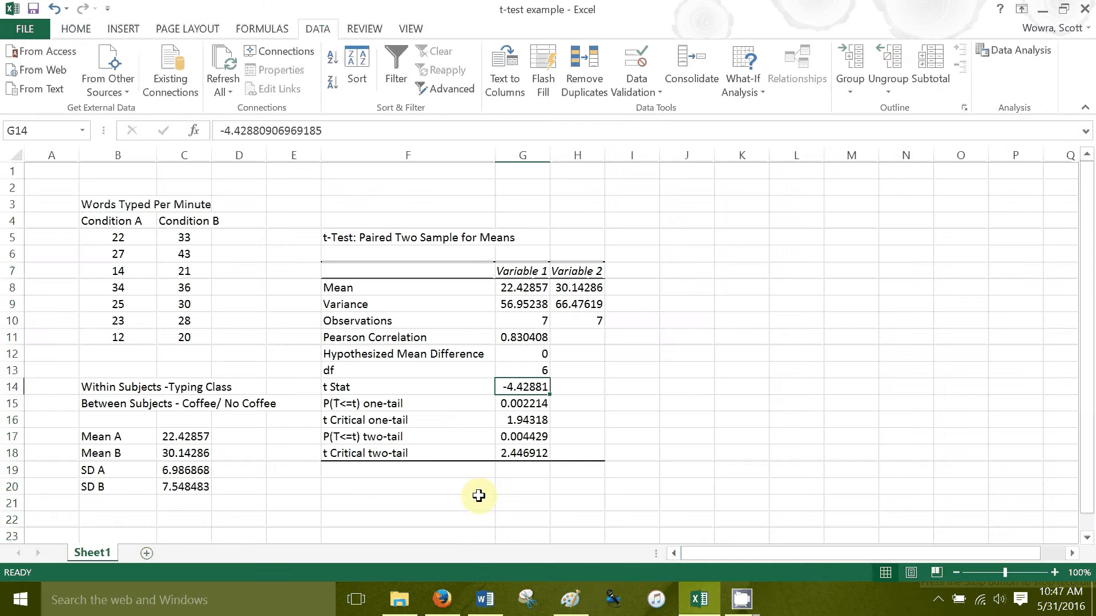
left_click(533, 437)
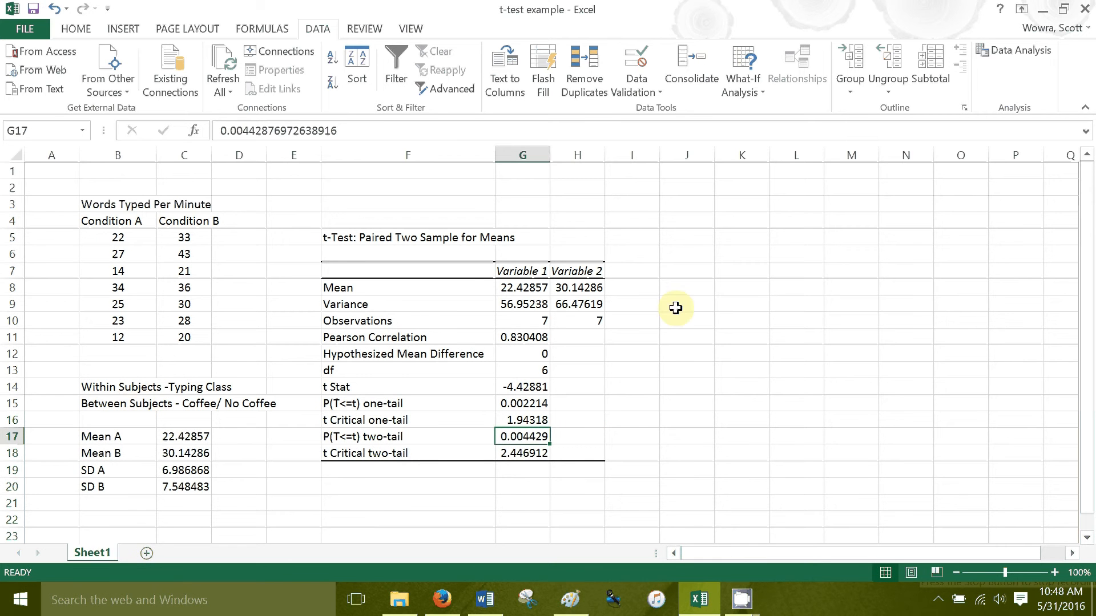
Start a t-Test: Two-Sample Assuming Equal Variances from the data analysis tools, with empty cell J5 selected
left_click(660, 240)
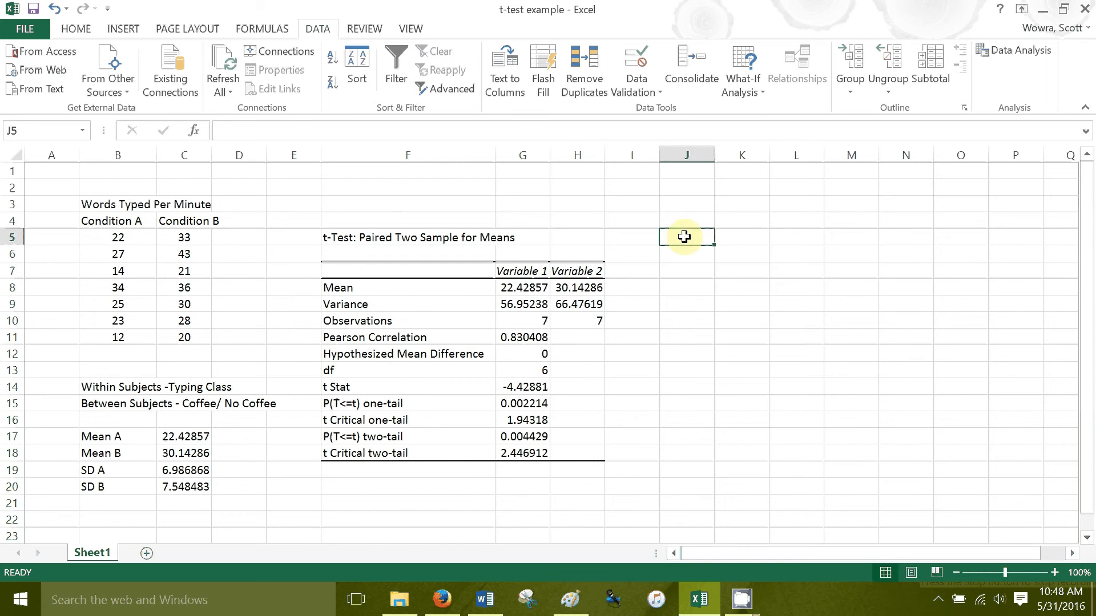
left_click(1011, 50)
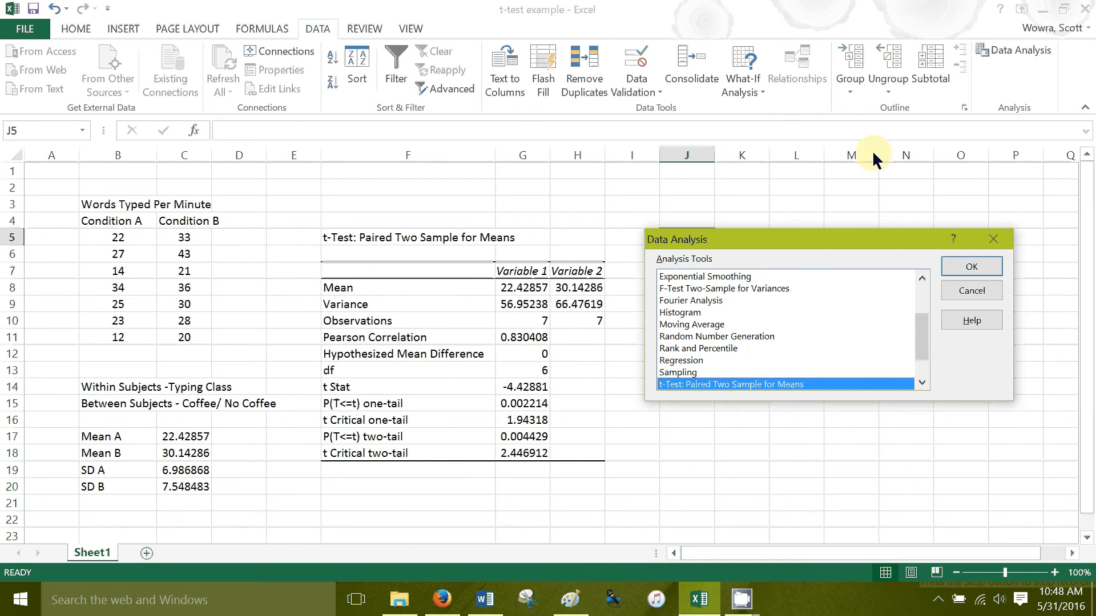
left_click_drag(924, 343, 922, 371)
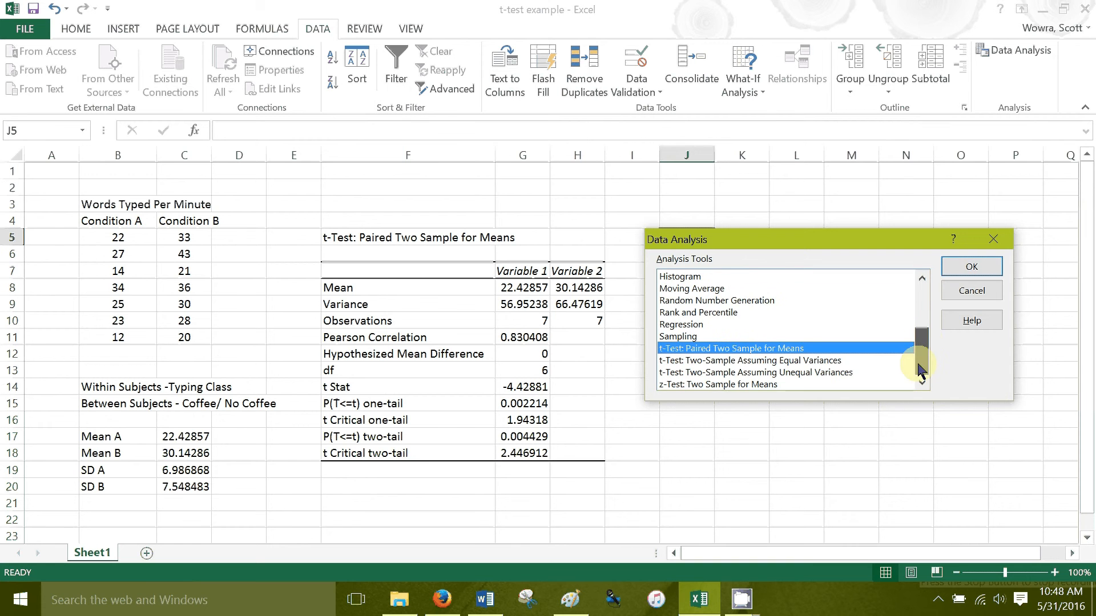
left_click(735, 360)
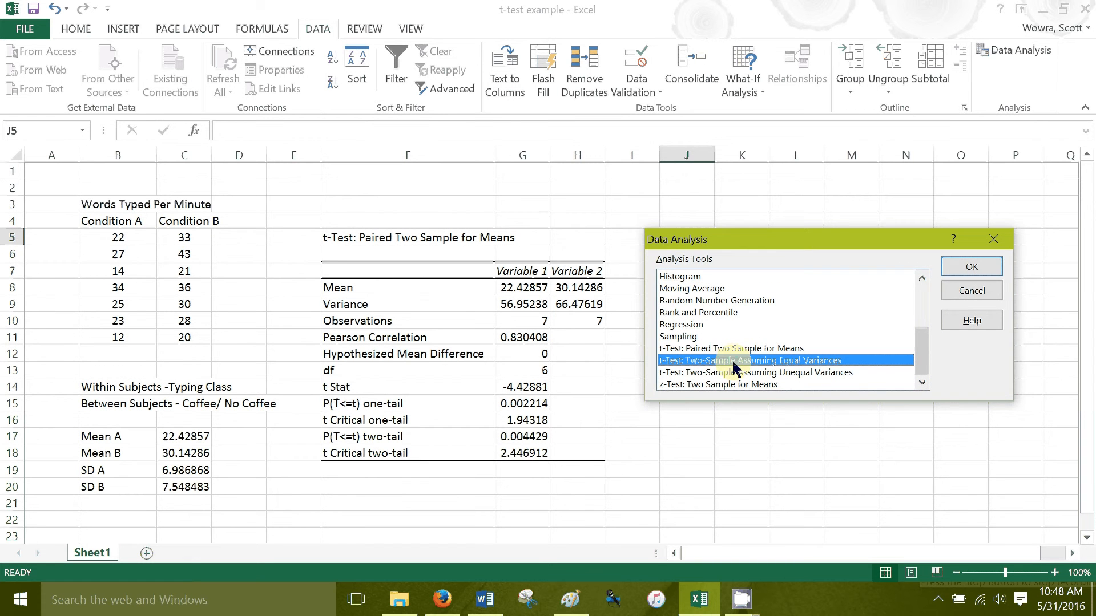
left_click(971, 266)
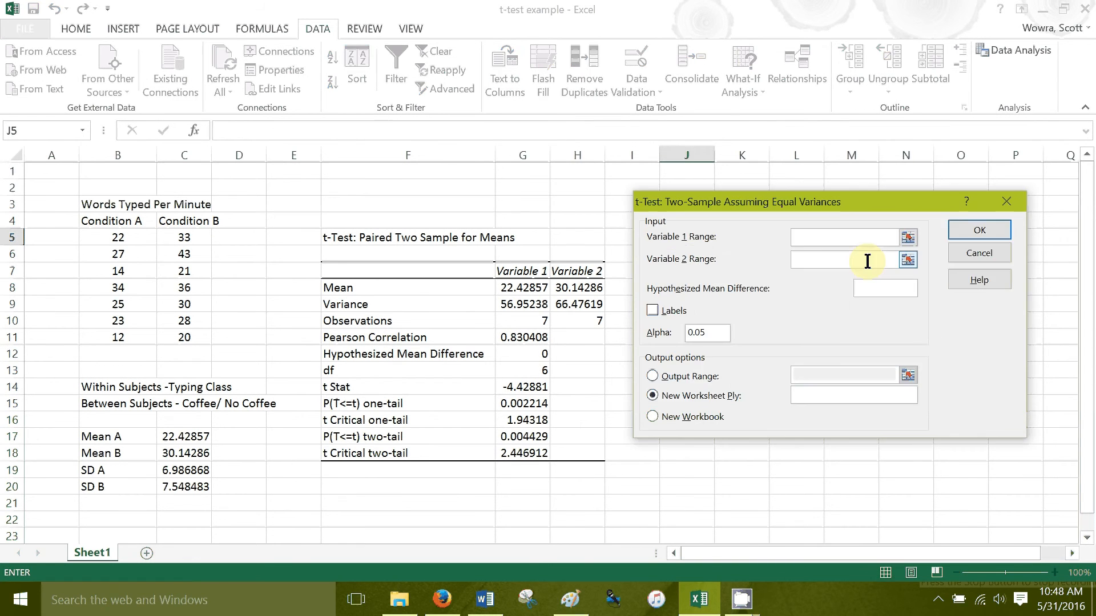
Set Variable 1 range to B5:B11 and Variable 2 range to C5:C11, and choose an output range for the results
left_click(907, 237)
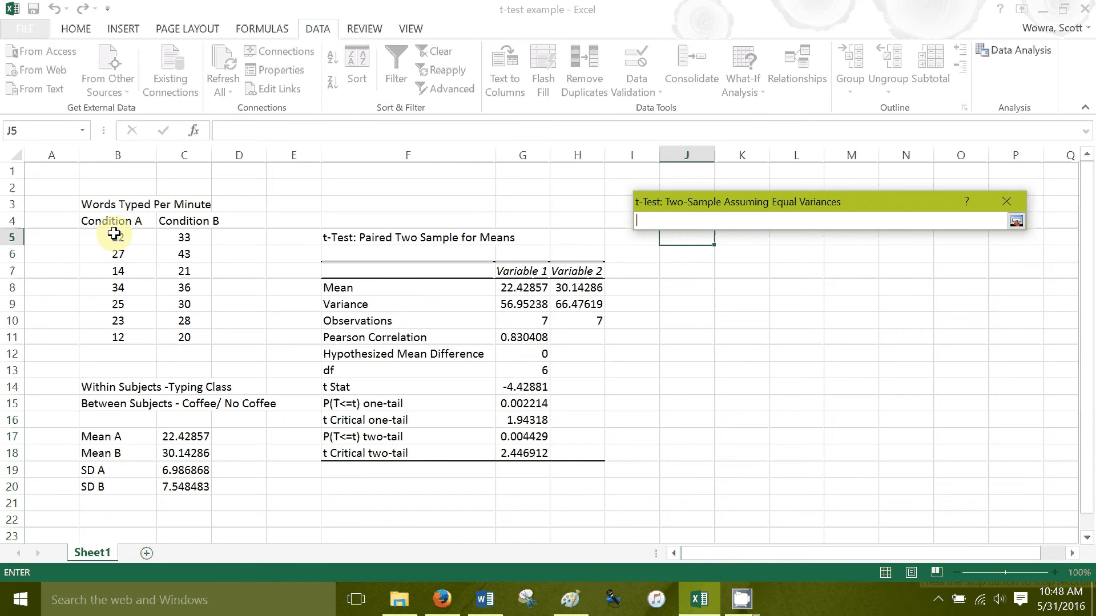
left_click_drag(114, 233, 124, 332)
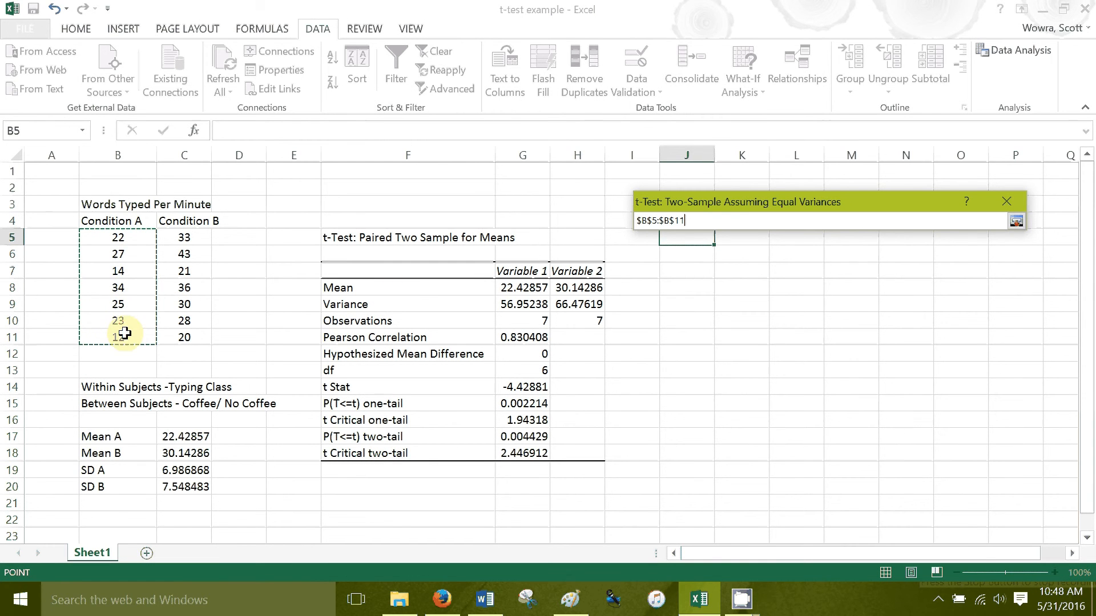
key("Return")
left_click(906, 261)
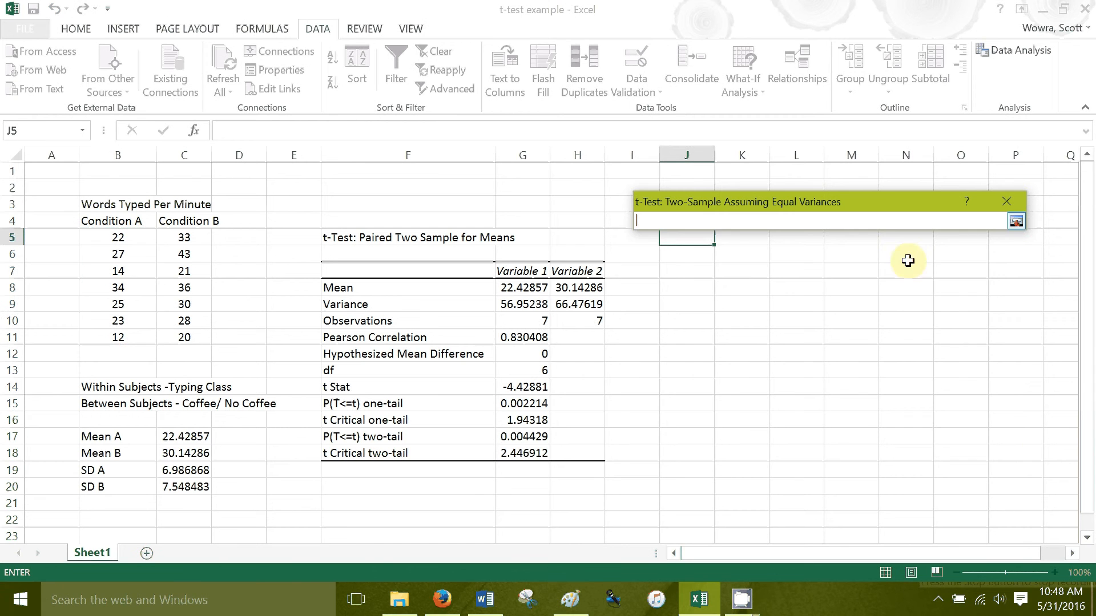
left_click_drag(183, 237, 190, 331)
key("Return")
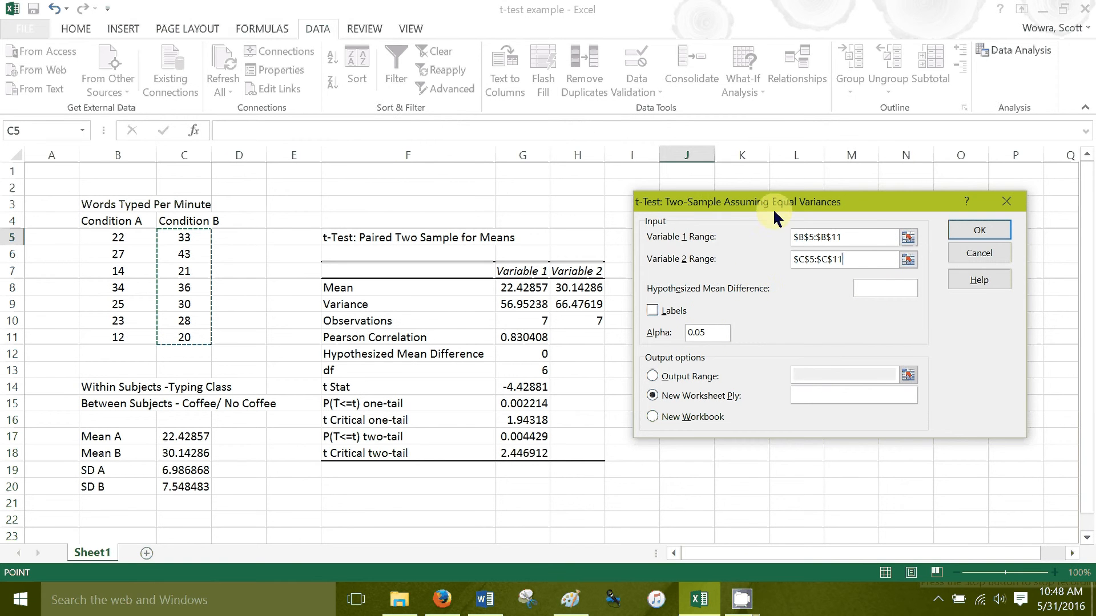
left_click_drag(774, 207, 887, 180)
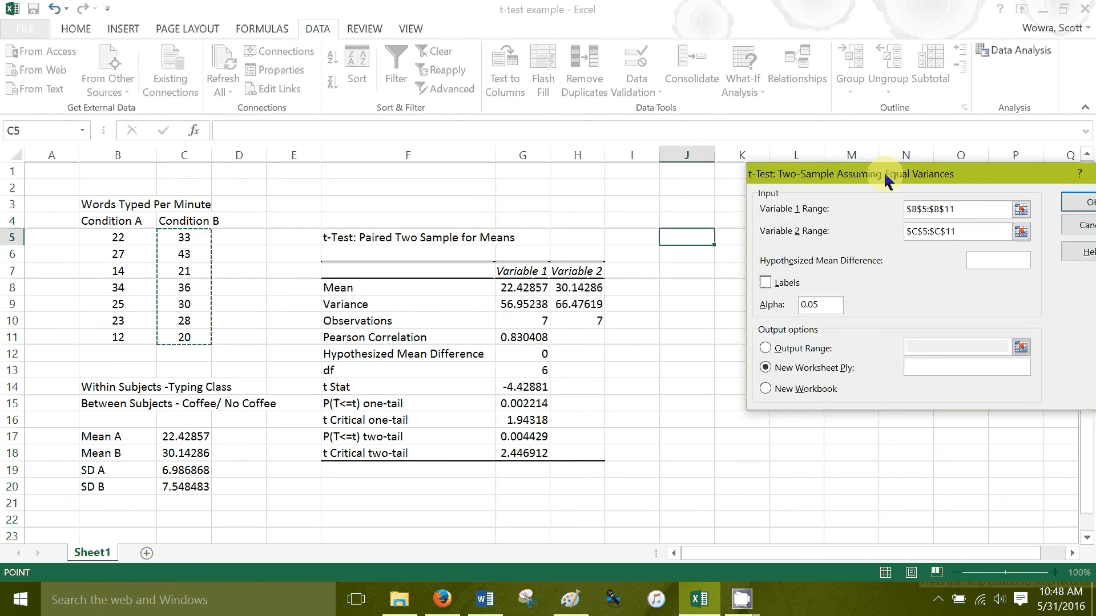
left_click(765, 348)
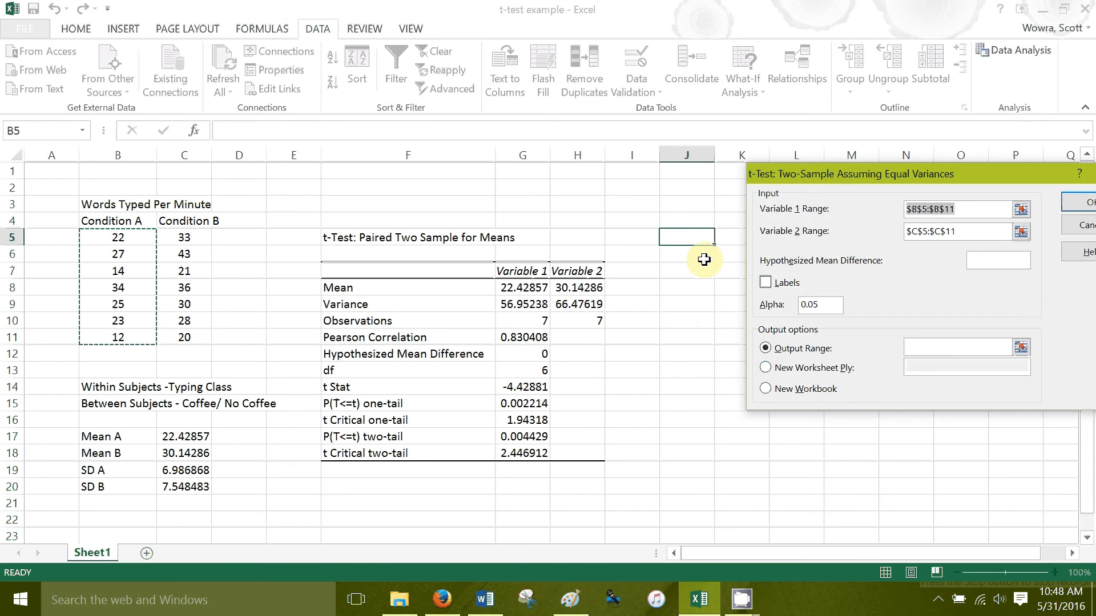
Try to run the equal-variances t-test with output range J5:N18
left_click_drag(691, 239, 855, 451)
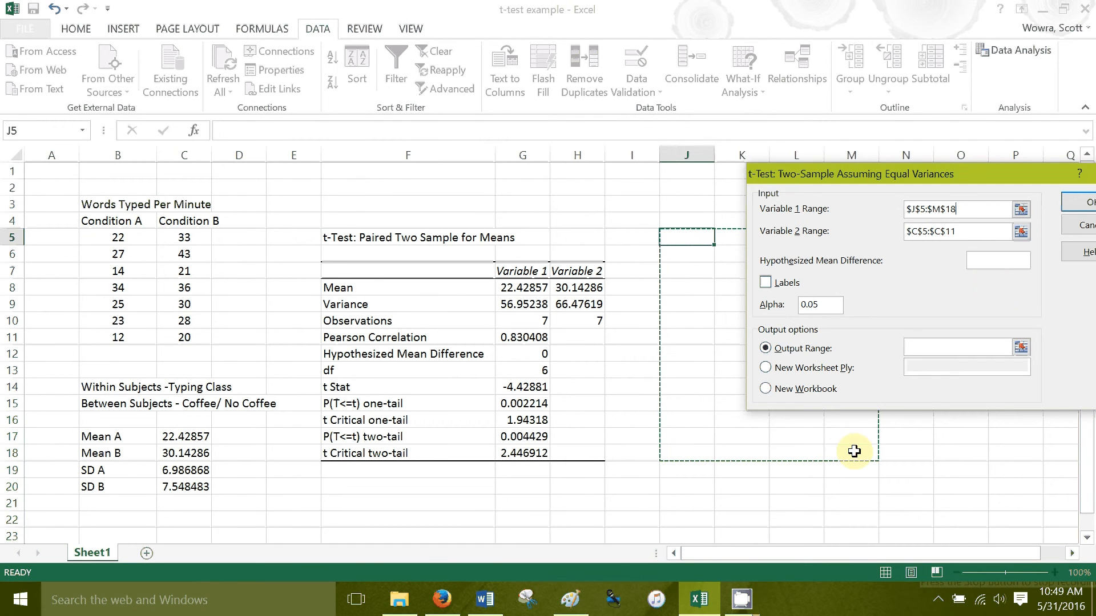
left_click(1021, 347)
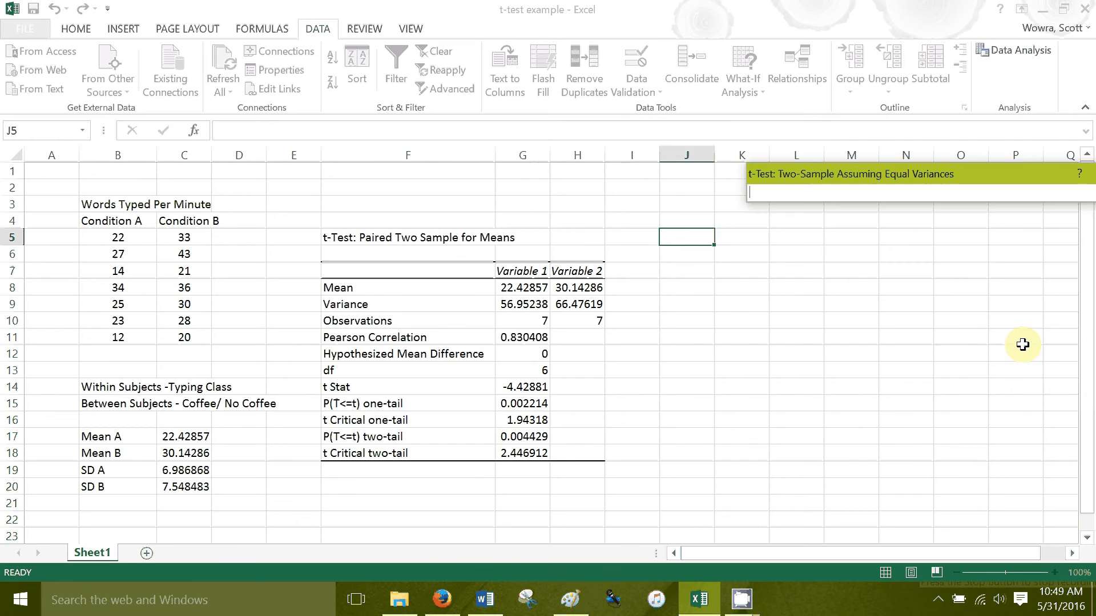
left_click(686, 239)
left_click_drag(686, 239, 880, 450)
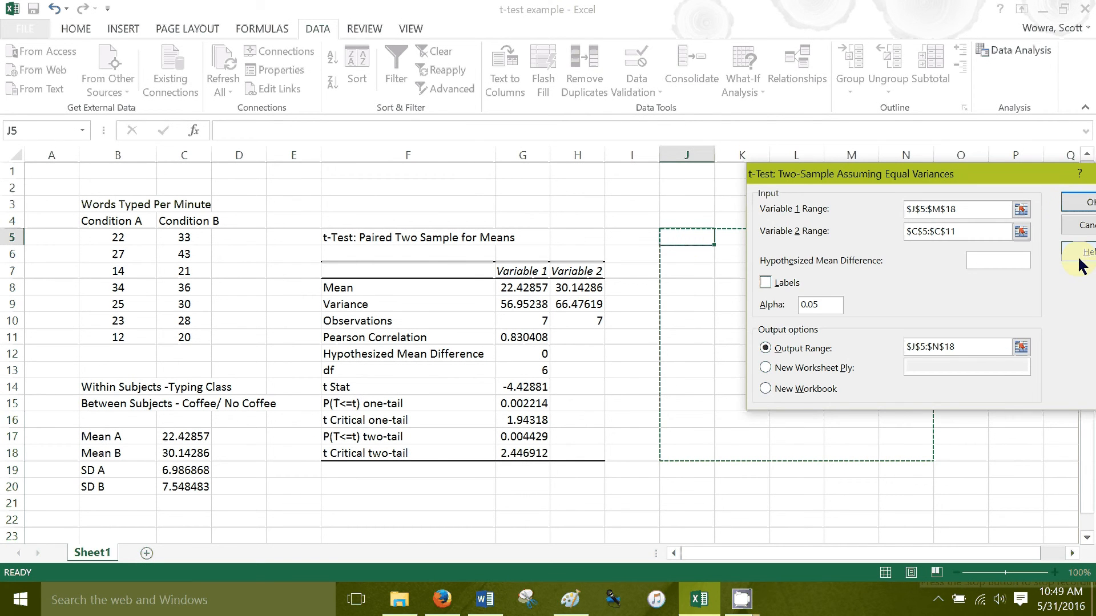
left_click(1070, 204)
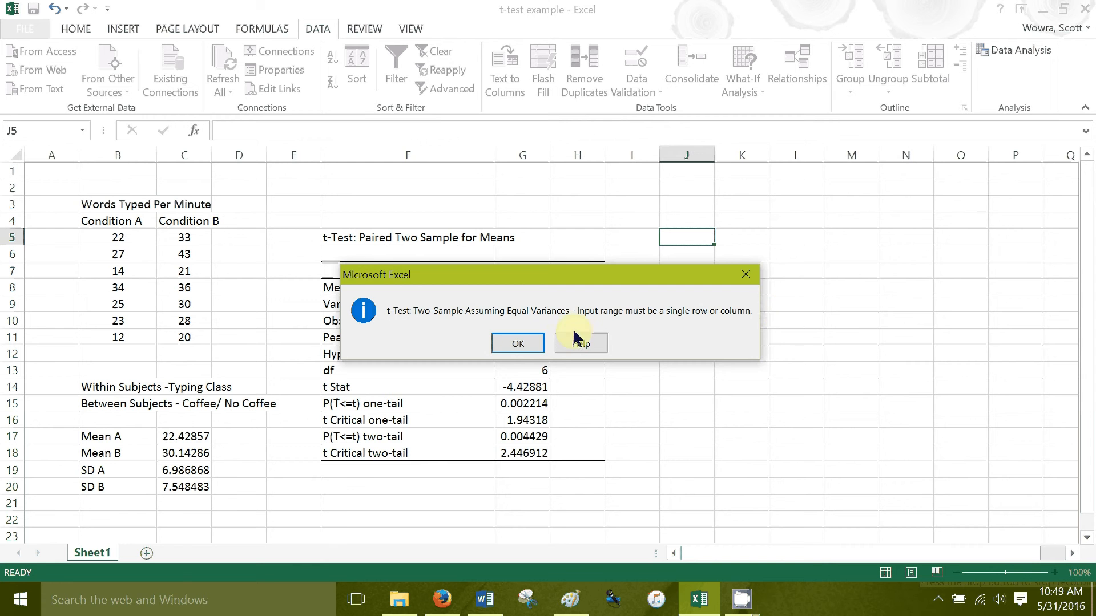
left_click(530, 343)
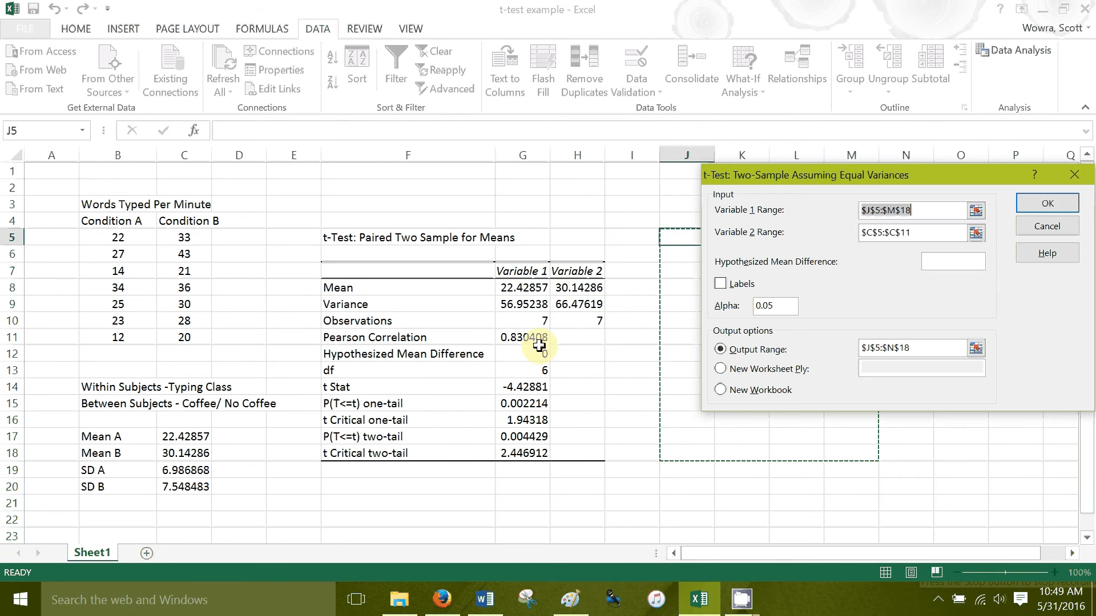
Reset the Variable 1 range to B5:B11 and reselect C5:C11 as the Variable 2 range
left_click(976, 210)
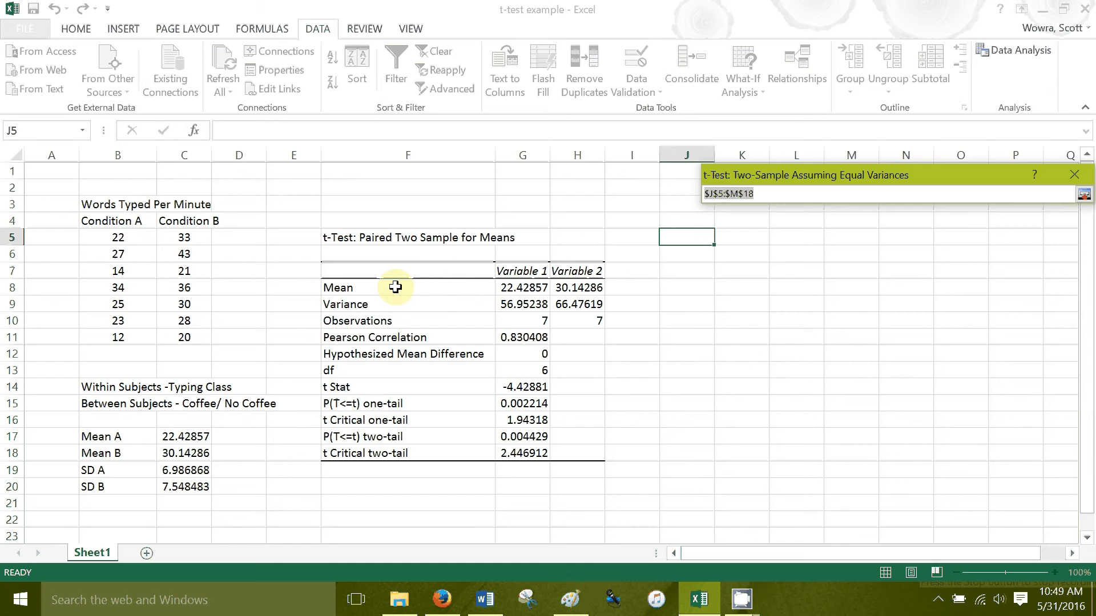
left_click_drag(114, 238, 112, 329)
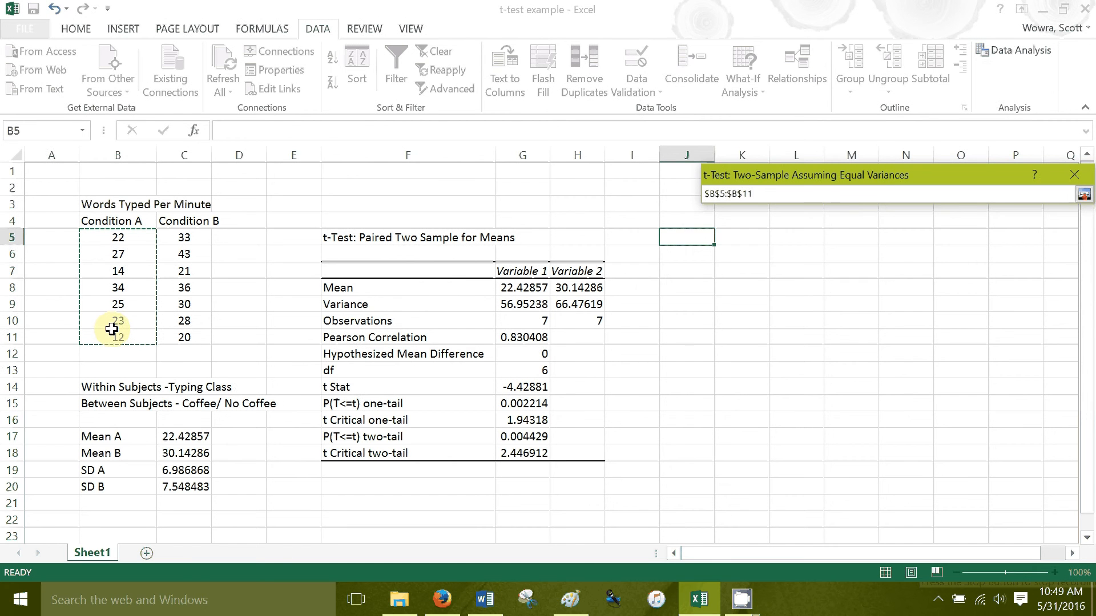
key("Return")
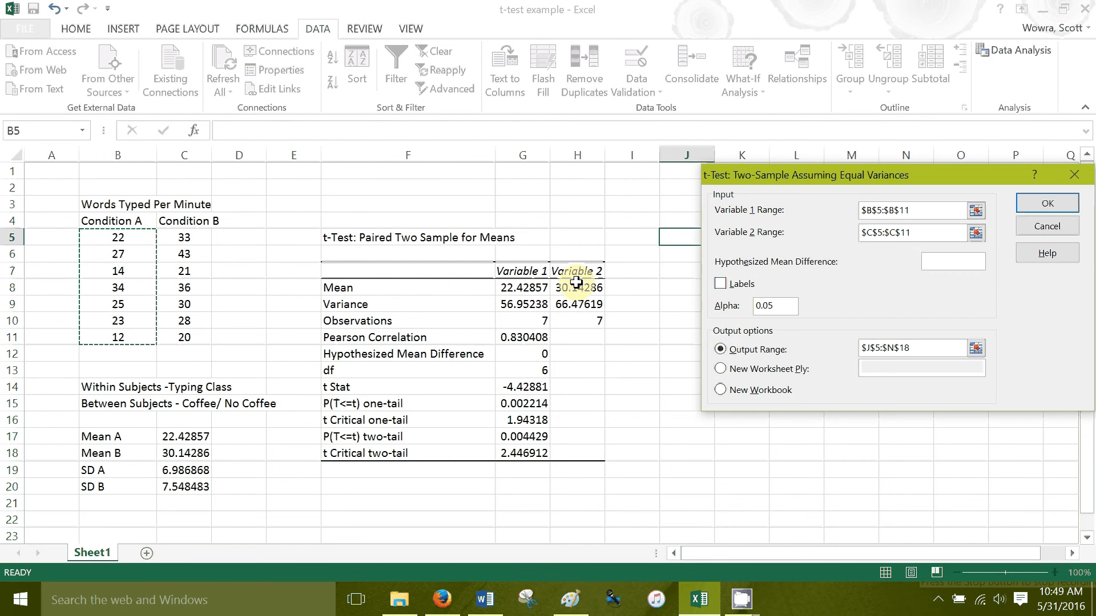
left_click(976, 234)
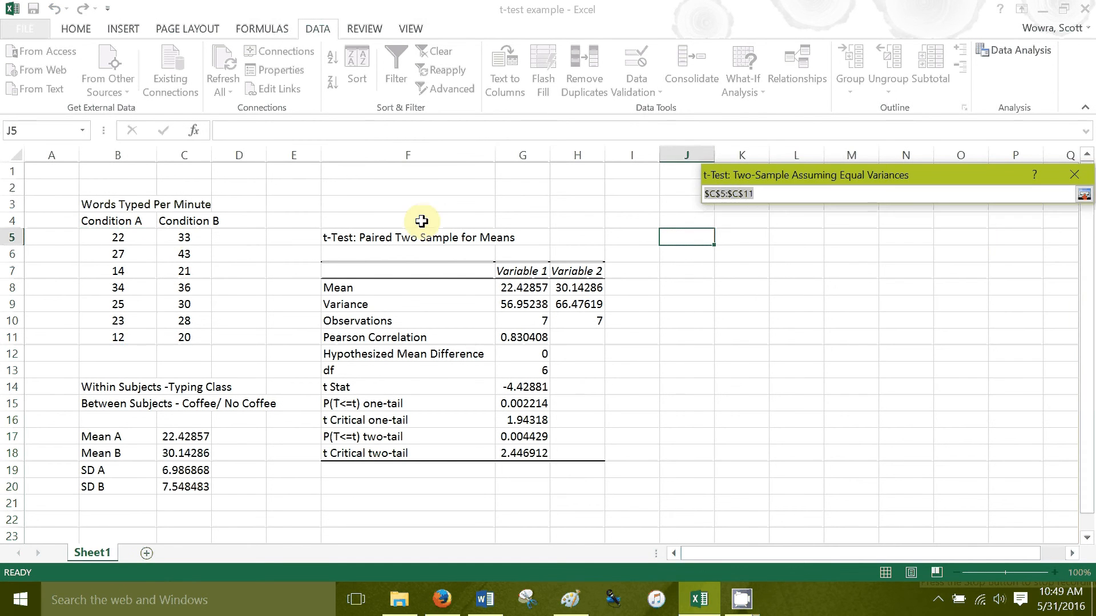
left_click_drag(186, 236, 204, 332)
key("Return")
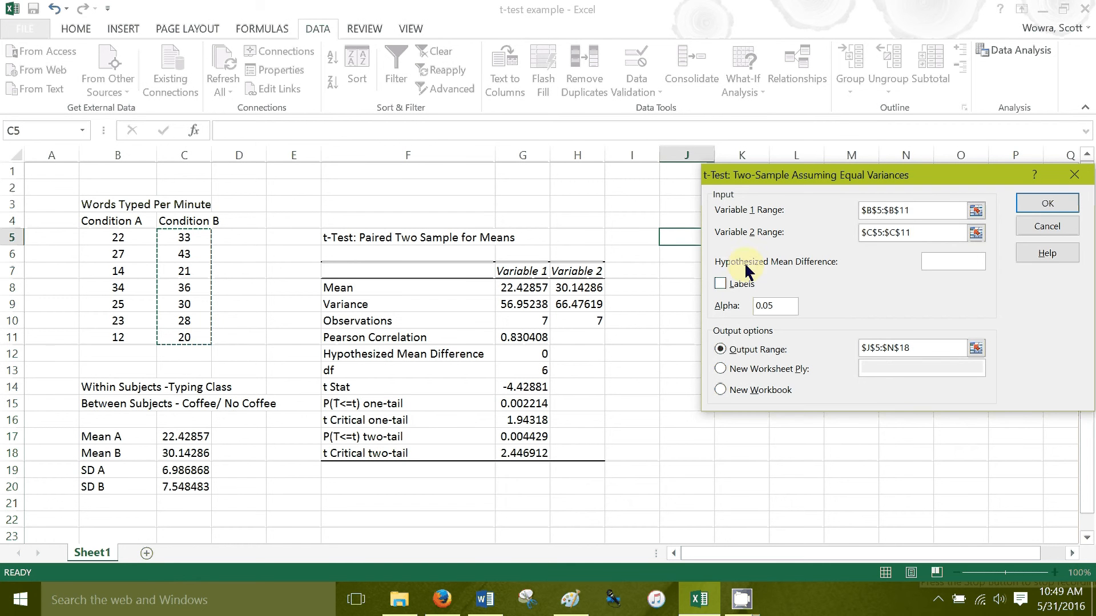
Run the equal-variances t-test with output range J6:O15 and widen column J to fit the title and result labels
left_click(976, 348)
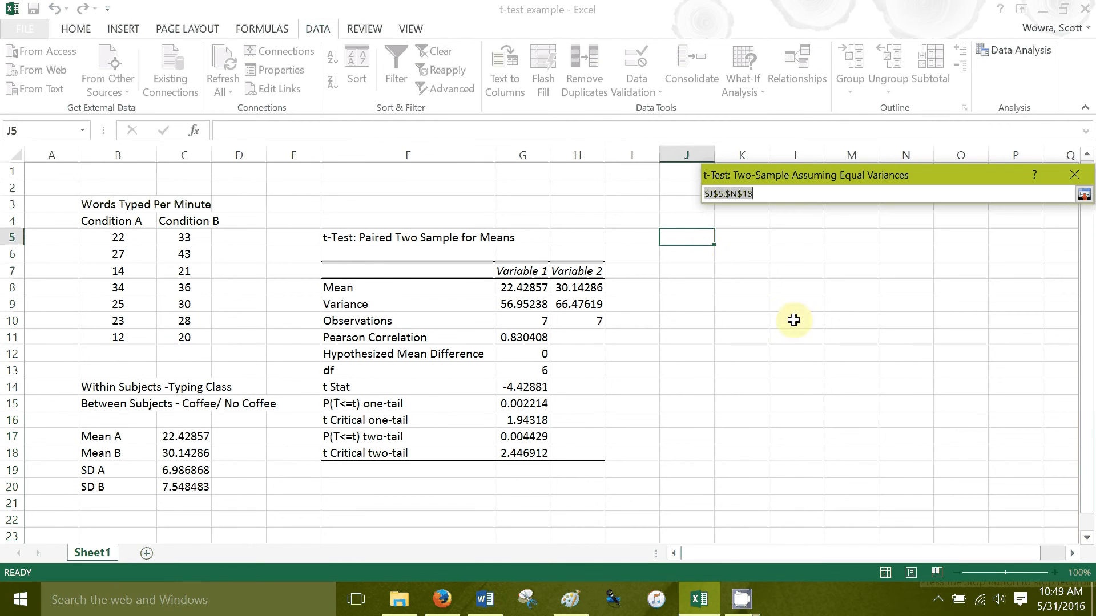
left_click_drag(698, 262, 947, 399)
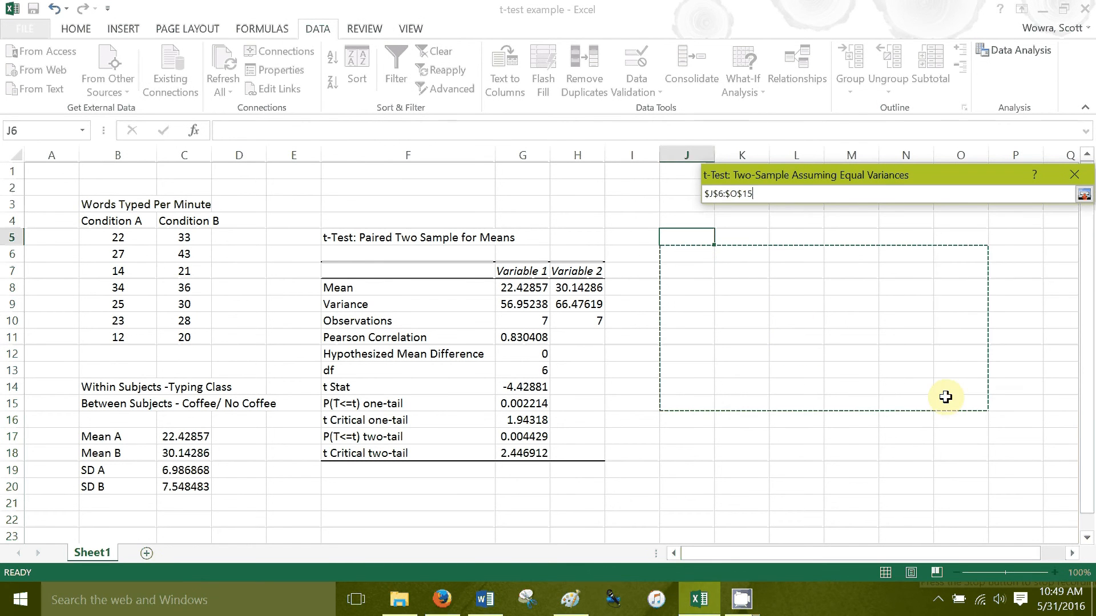
key("Return")
left_click(1024, 204)
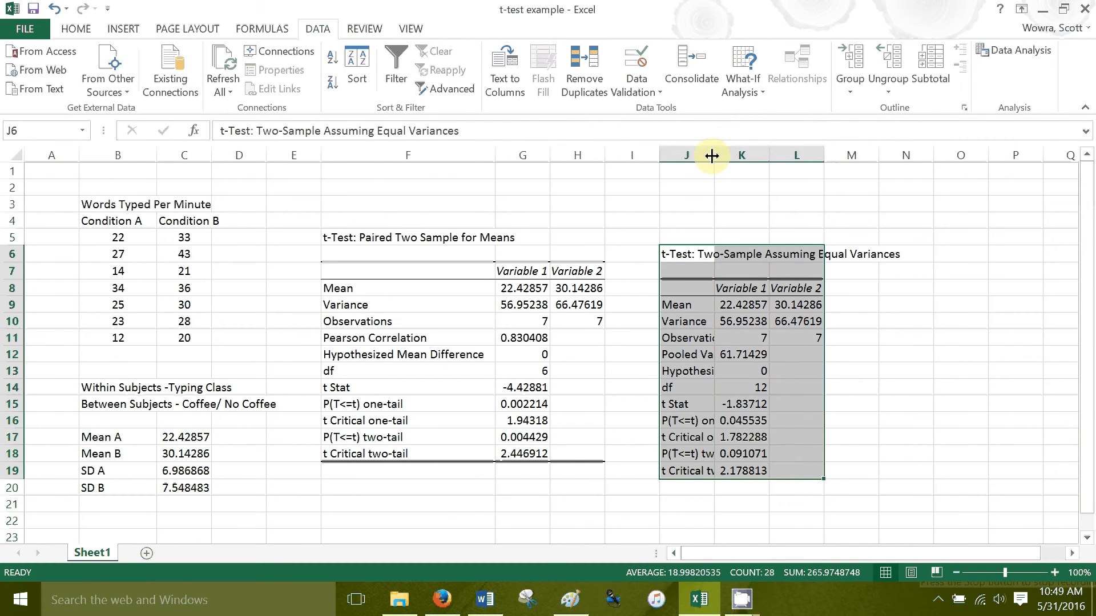
left_click_drag(711, 155, 768, 153)
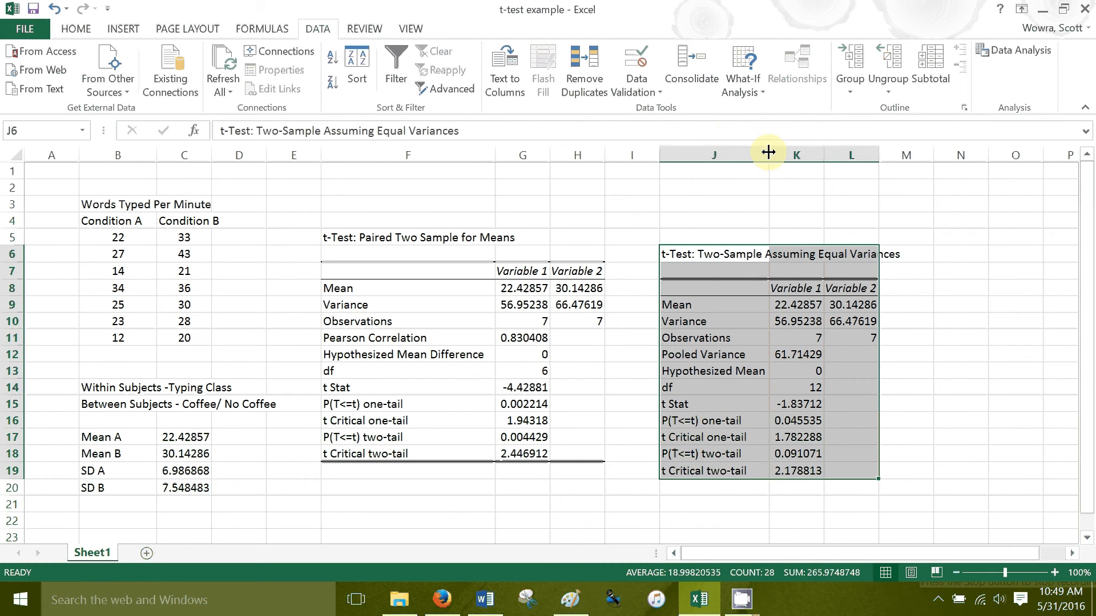
left_click_drag(770, 153, 850, 156)
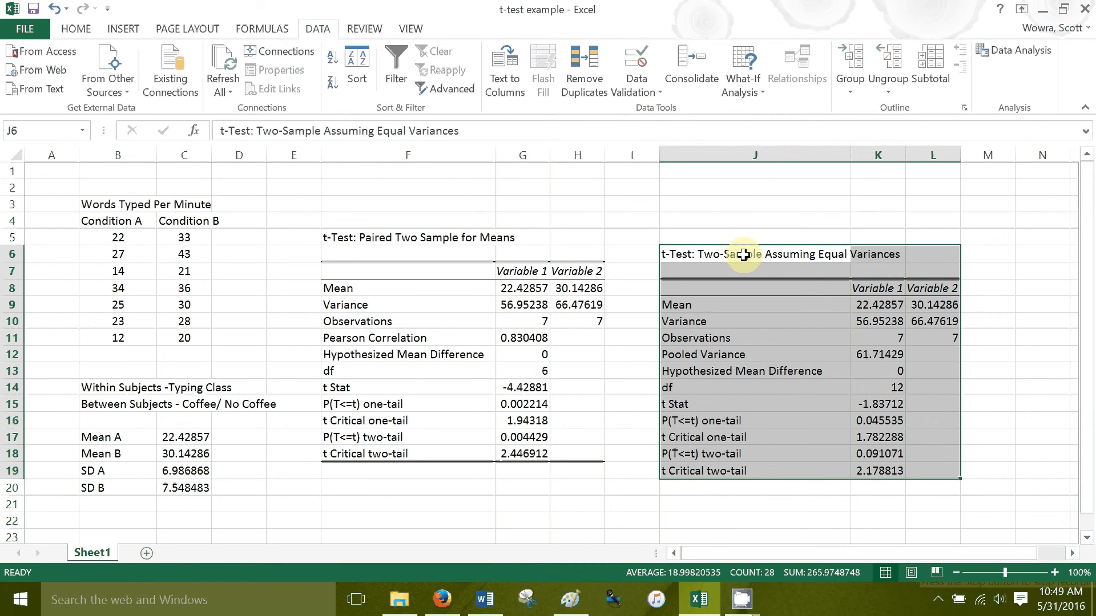
left_click_drag(850, 153, 901, 172)
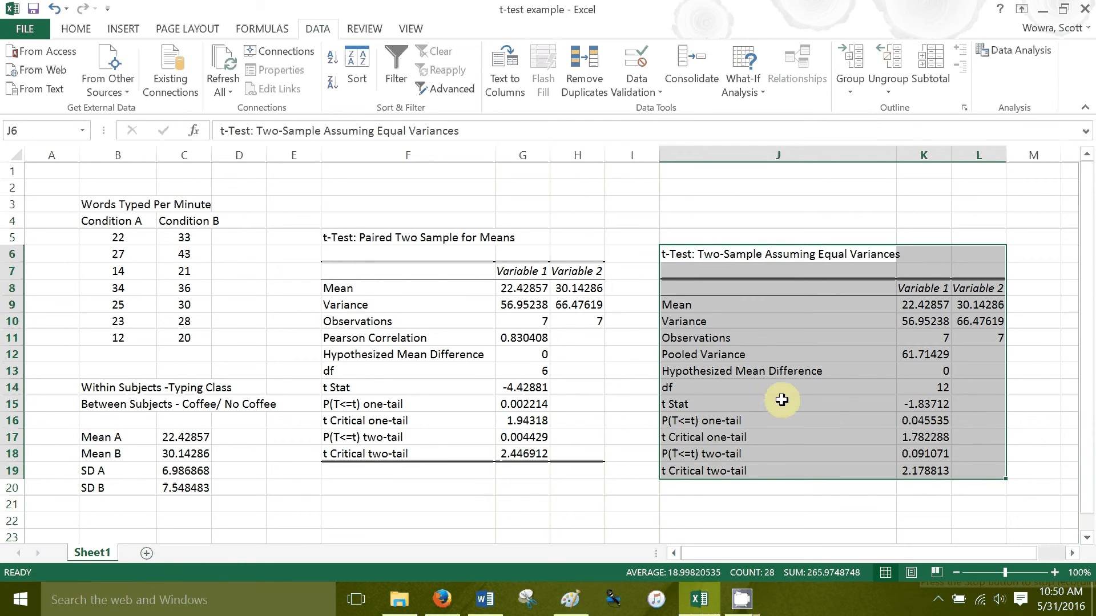
Examine the t Stat and compare the one-tail and two-tail P values in the equal-variances t-test output
left_click(925, 407)
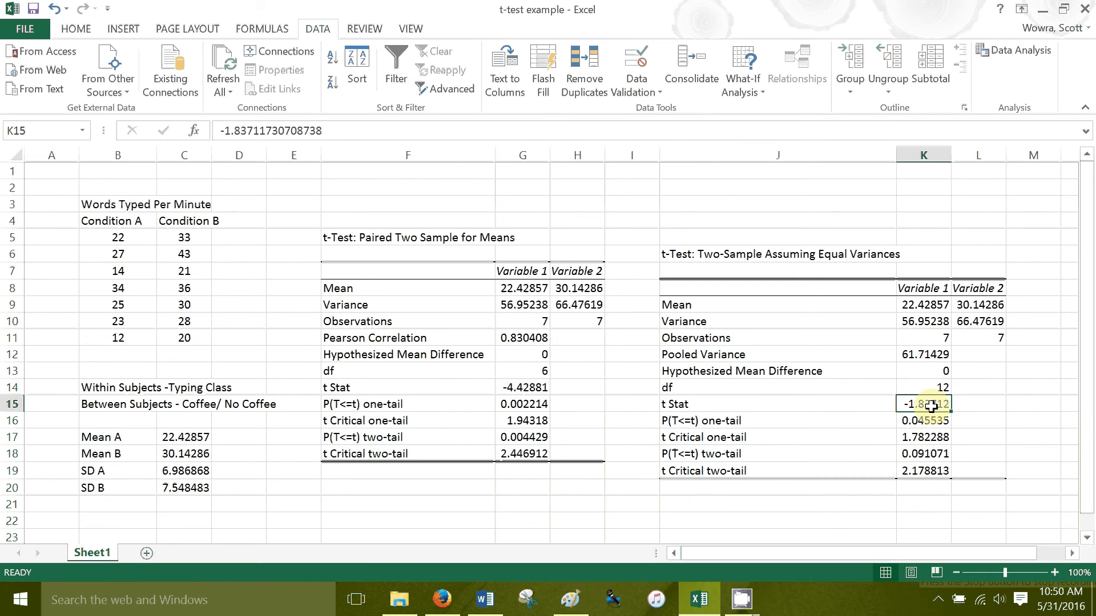
left_click(916, 453)
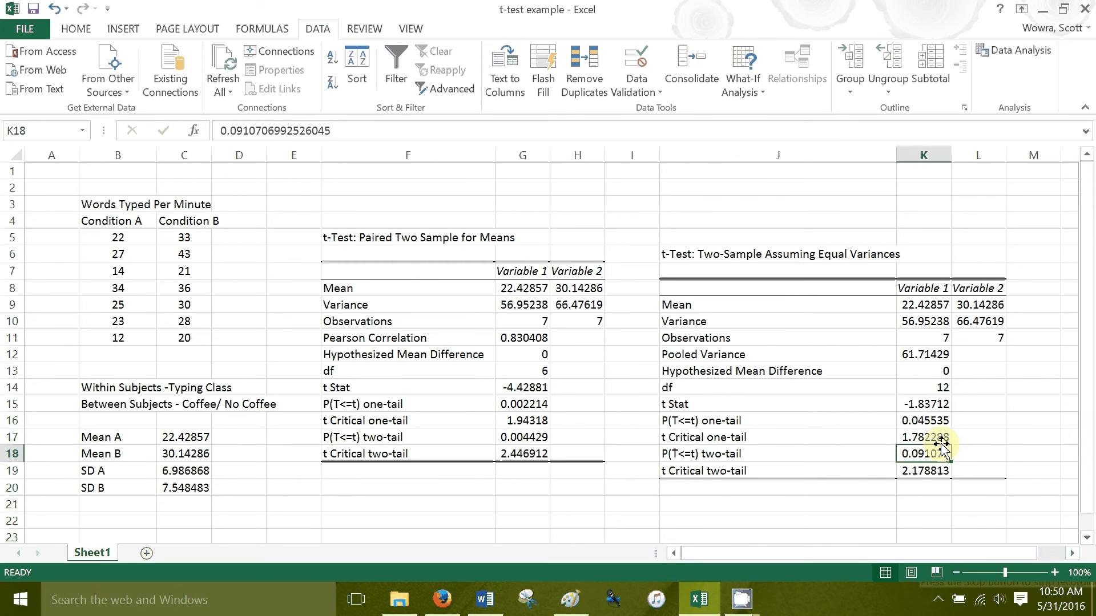
left_click(934, 421)
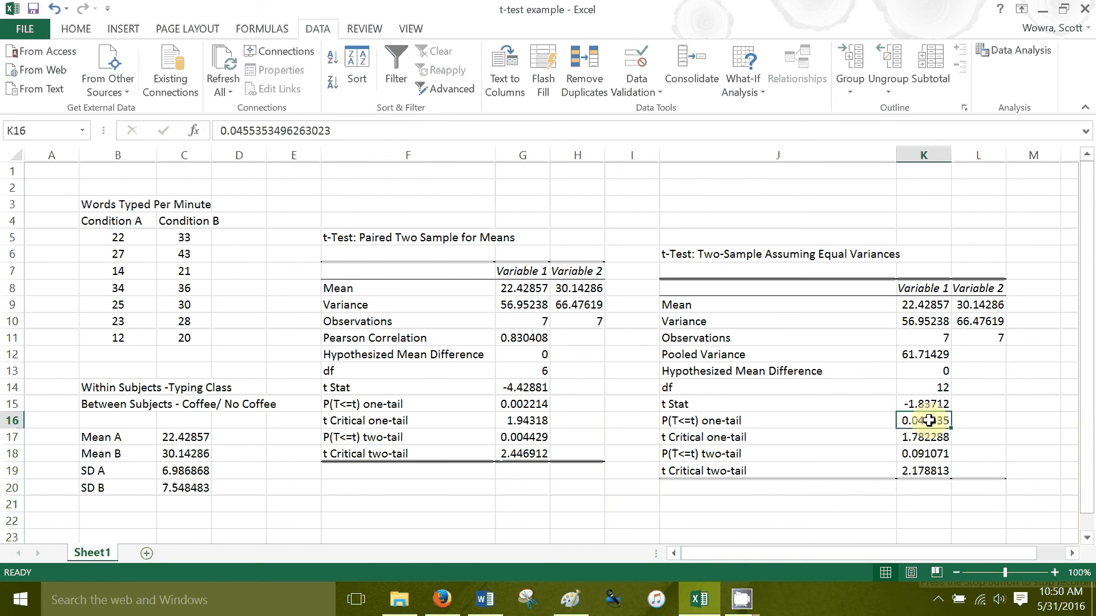
left_click(932, 455)
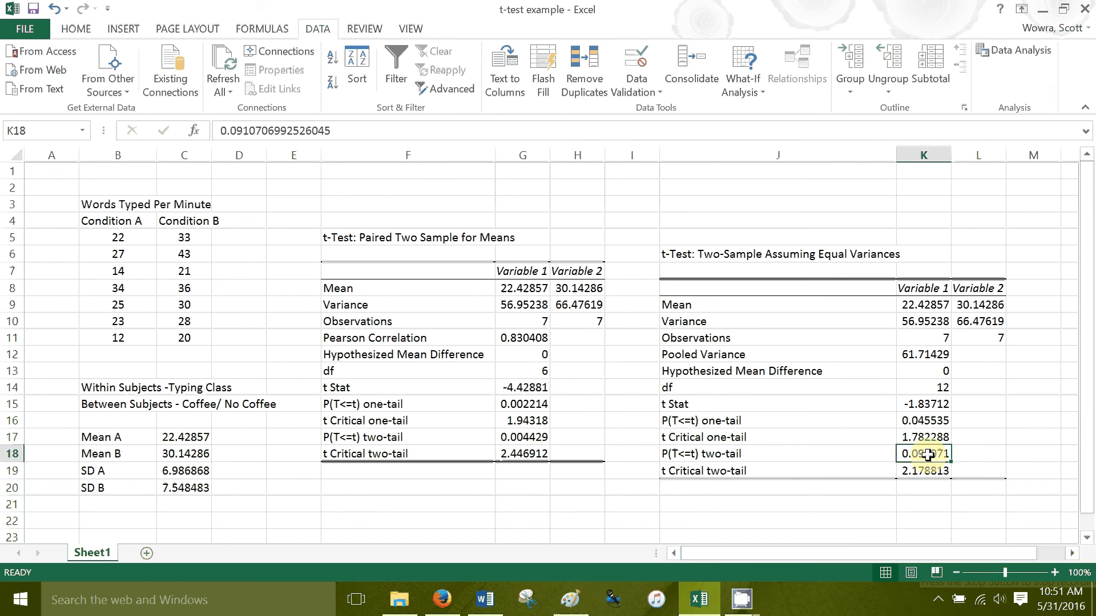
left_click(934, 420)
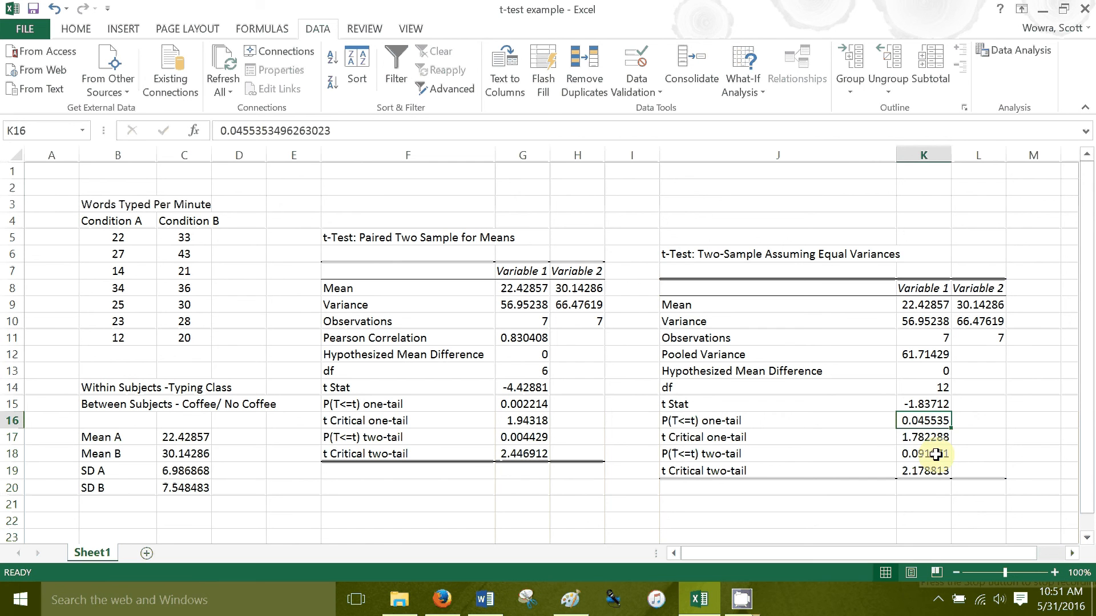
left_click(936, 454)
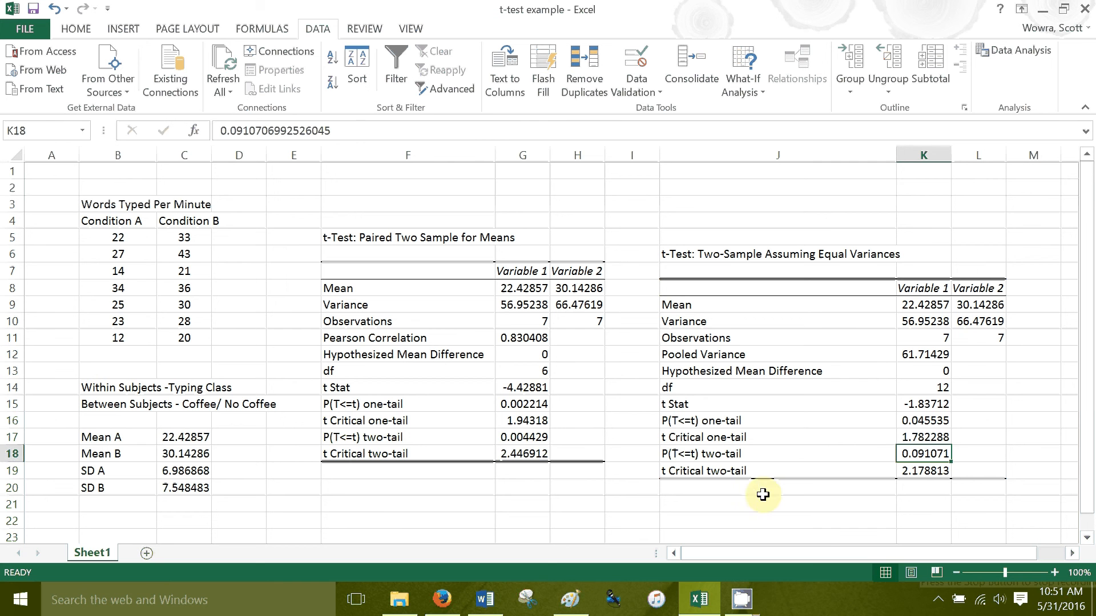
Switch to the Word write-up and review the BETWEEN SUBJECTS (Coffee) paragraph and its interpretation
left_click(491, 609)
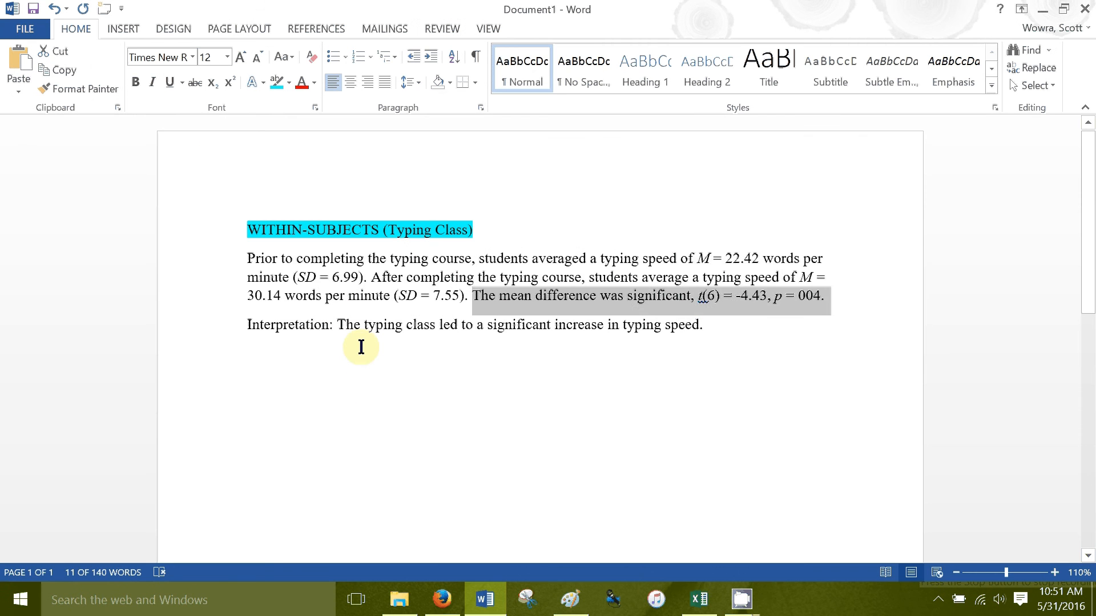
scroll(362, 347, "down", 5)
scroll(362, 346, "down", 3)
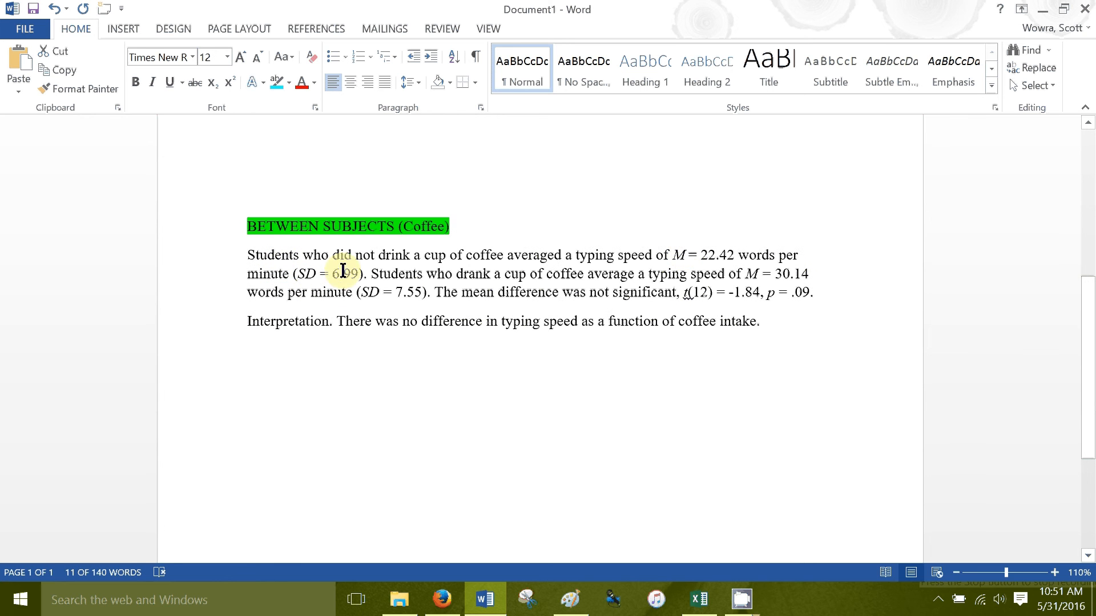
Examine the no-coffee and coffee group descriptions, the significance statement and the interpretation in the BETWEEN SUBJECTS (Coffee) write-up
left_click_drag(303, 255, 604, 258)
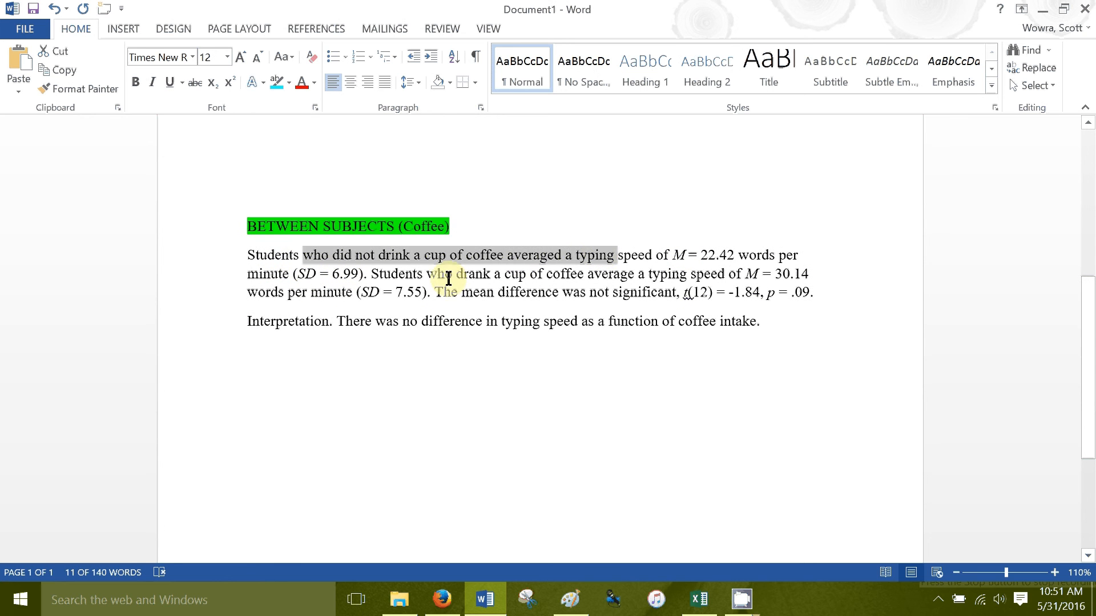
left_click_drag(449, 279, 657, 275)
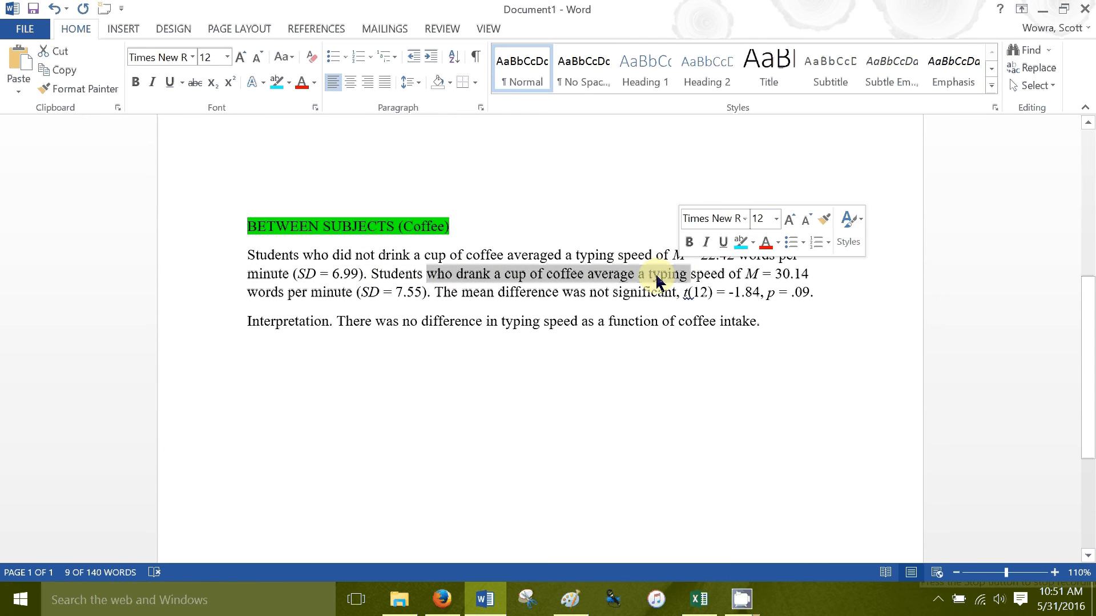
scroll(570, 311, "up", 2)
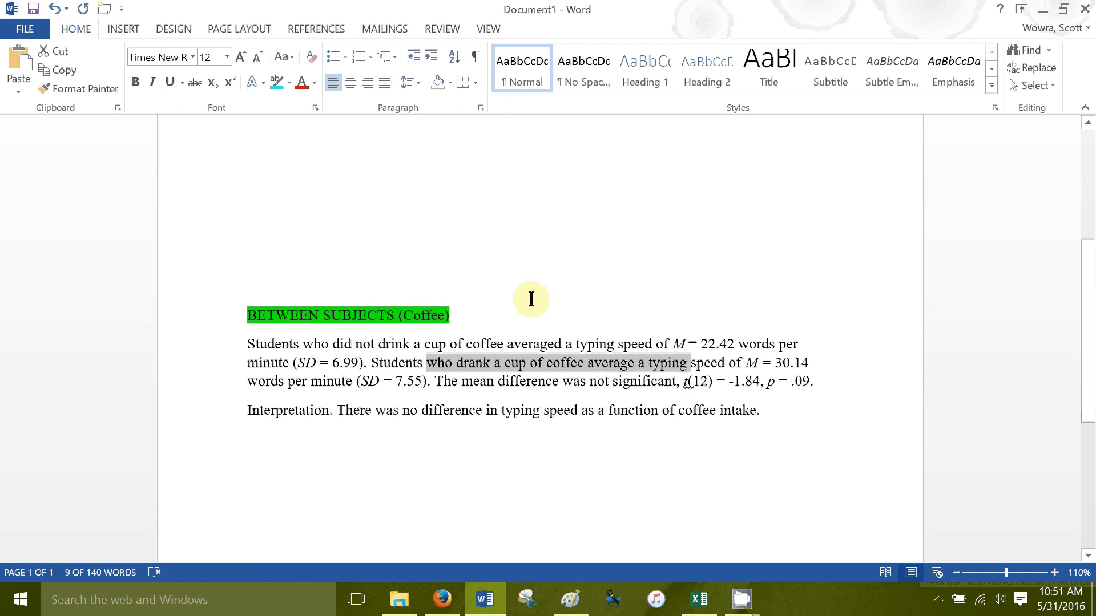
scroll(519, 287, "down", 2)
scroll(516, 312, "up", 2)
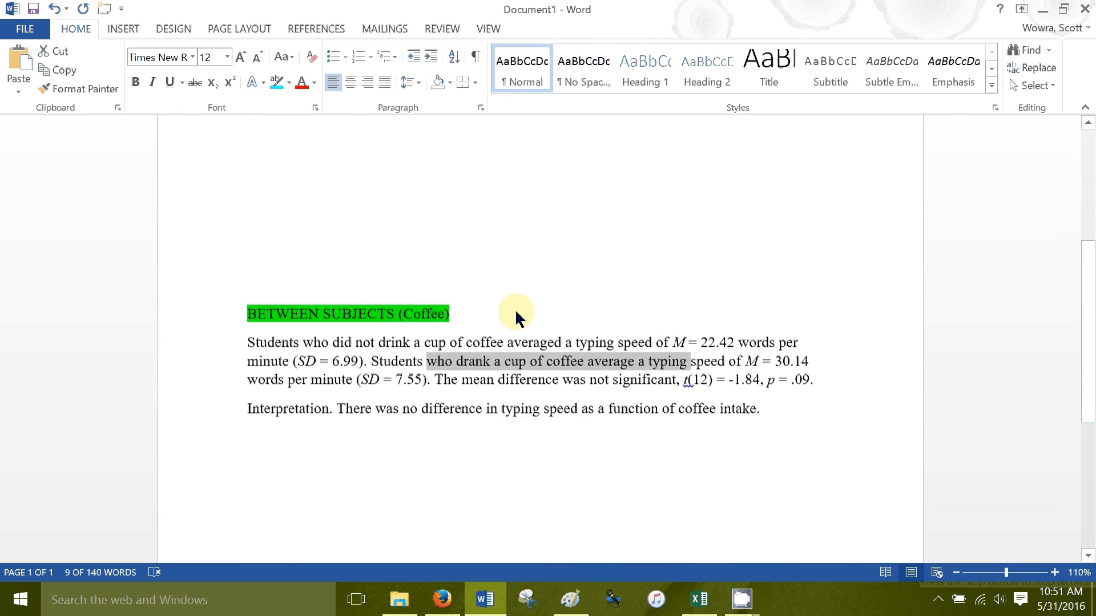
scroll(553, 313, "up", 3)
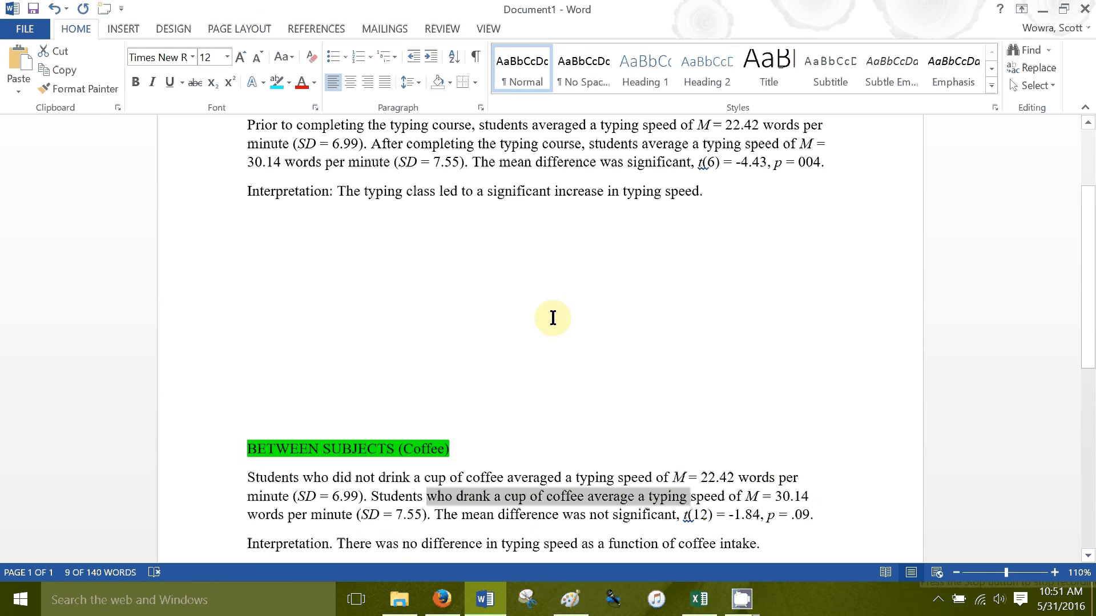
scroll(553, 314, "down", 3)
left_click_drag(478, 378, 809, 381)
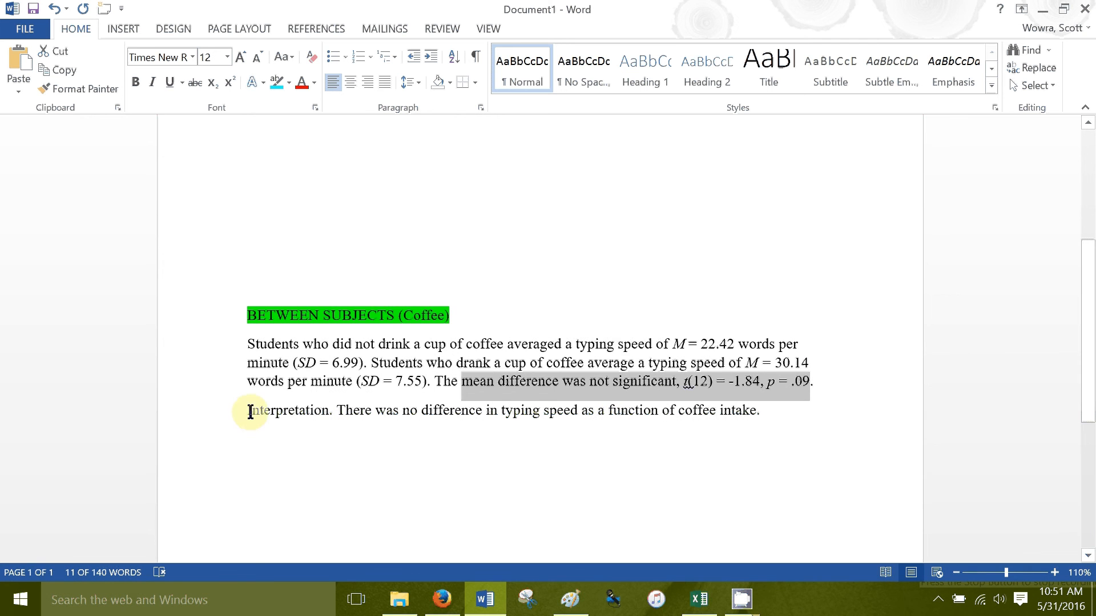
left_click_drag(247, 411, 758, 420)
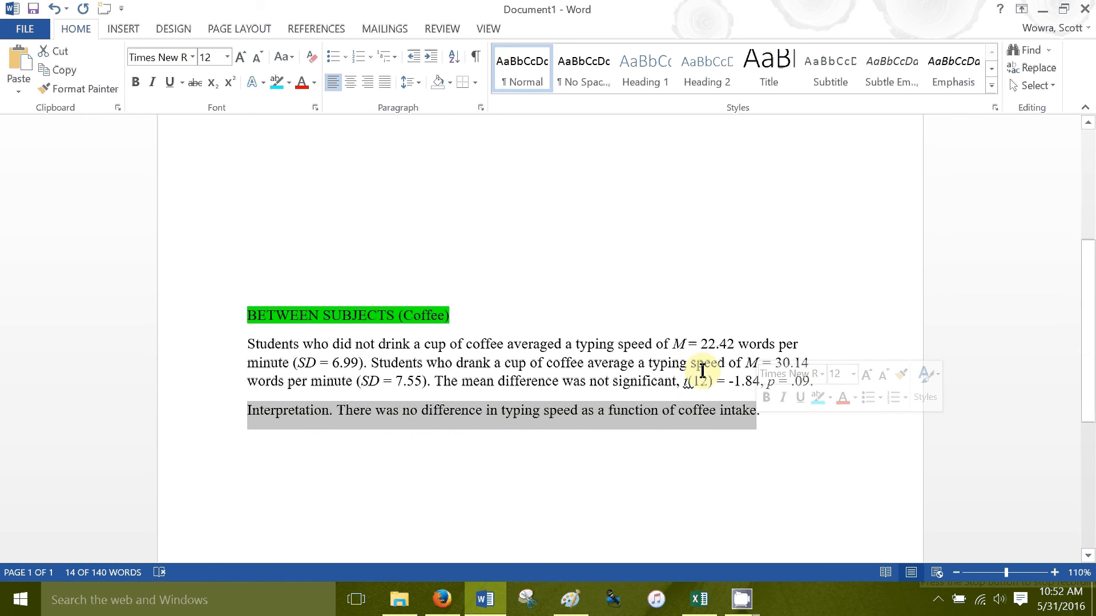
Change the p value at the end of the BETWEEN SUBJECTS (Coffee) paragraph to .045
left_click(704, 369)
left_click_drag(808, 383, 805, 383)
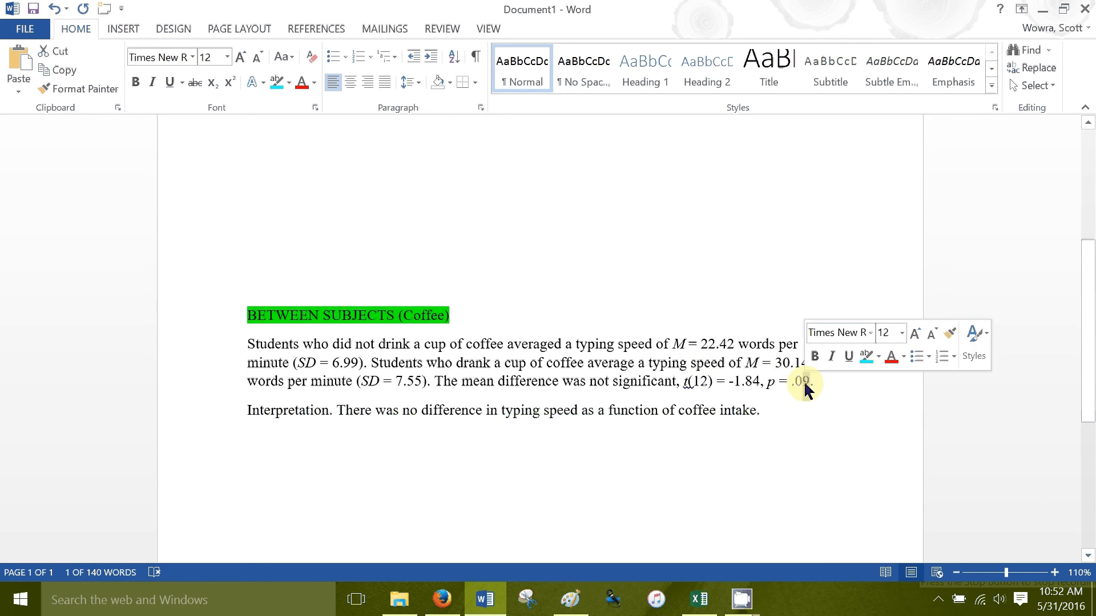
type("45")
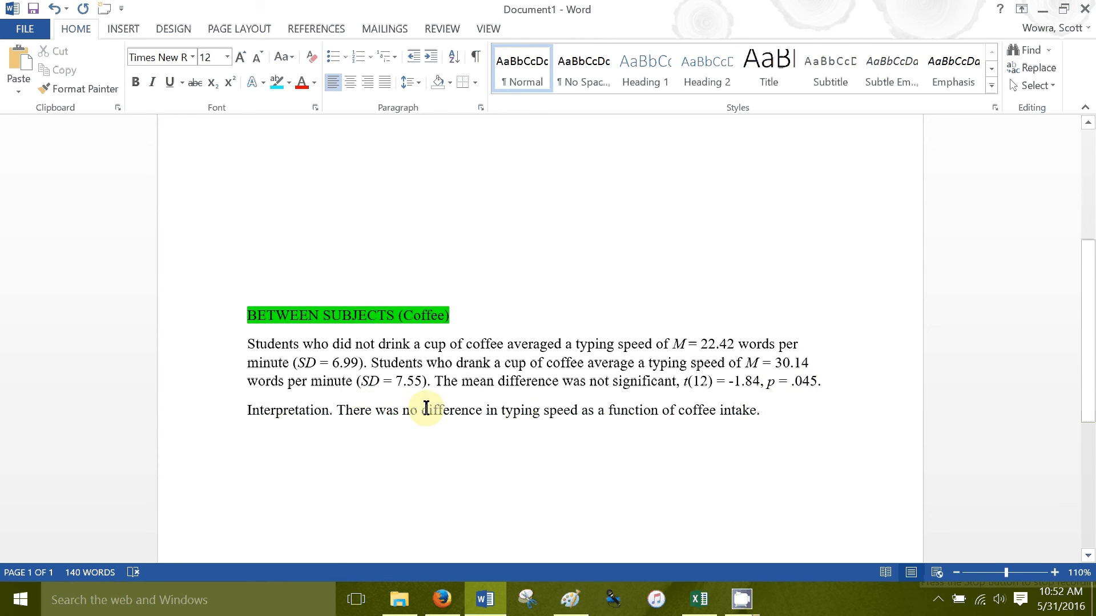
Compare the WITHIN-SUBJECTS and BETWEEN SUBJECTS write-ups, and switch back to the t-test outputs in Excel
scroll(584, 420, "up", 5)
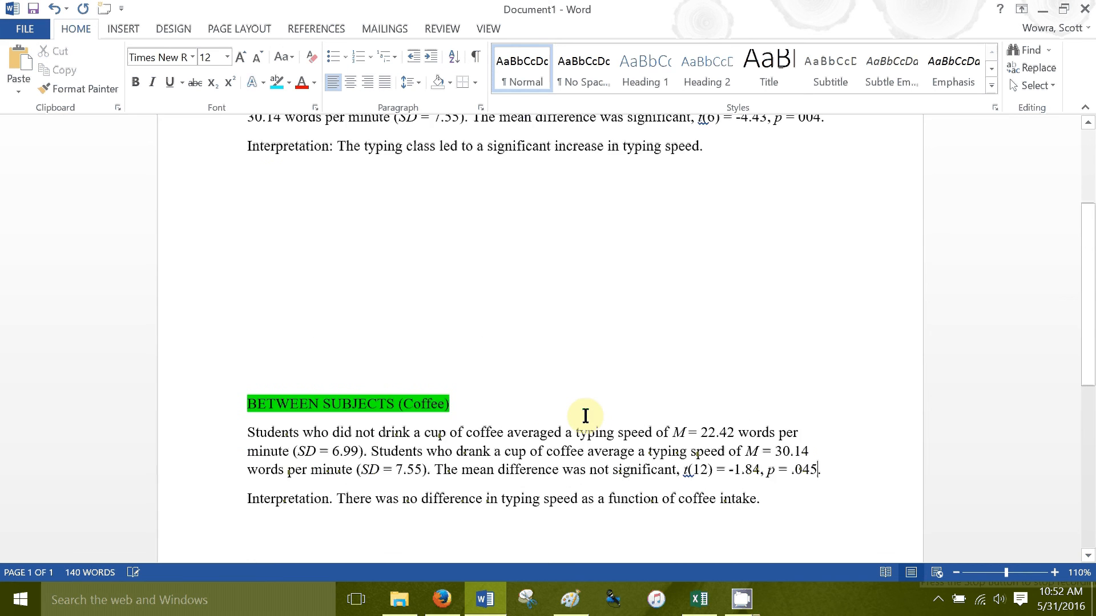
scroll(585, 416, "down", 1)
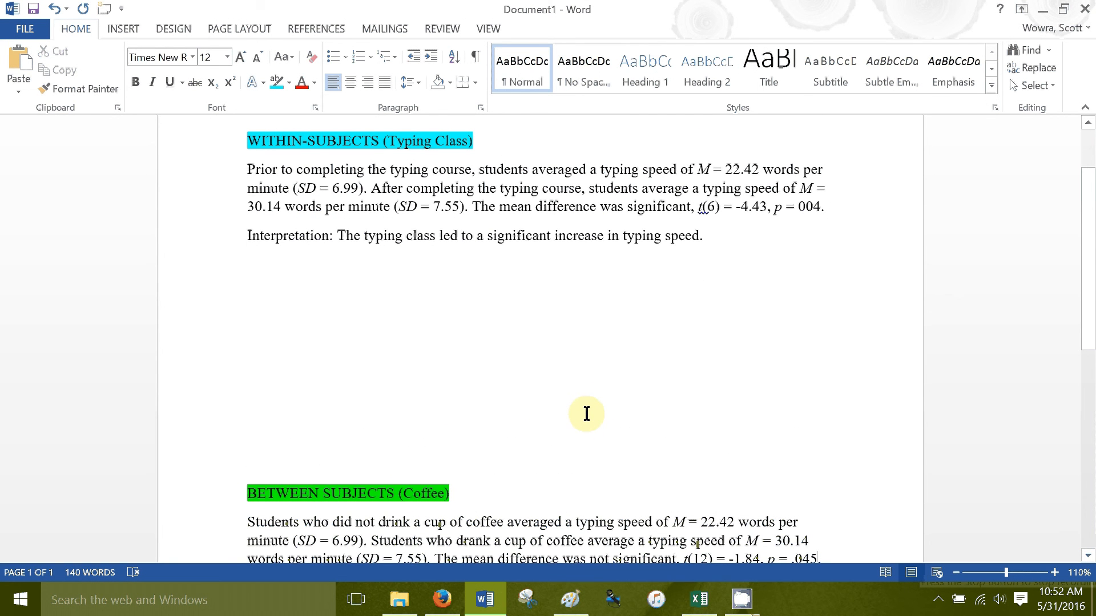
scroll(586, 414, "down", 2)
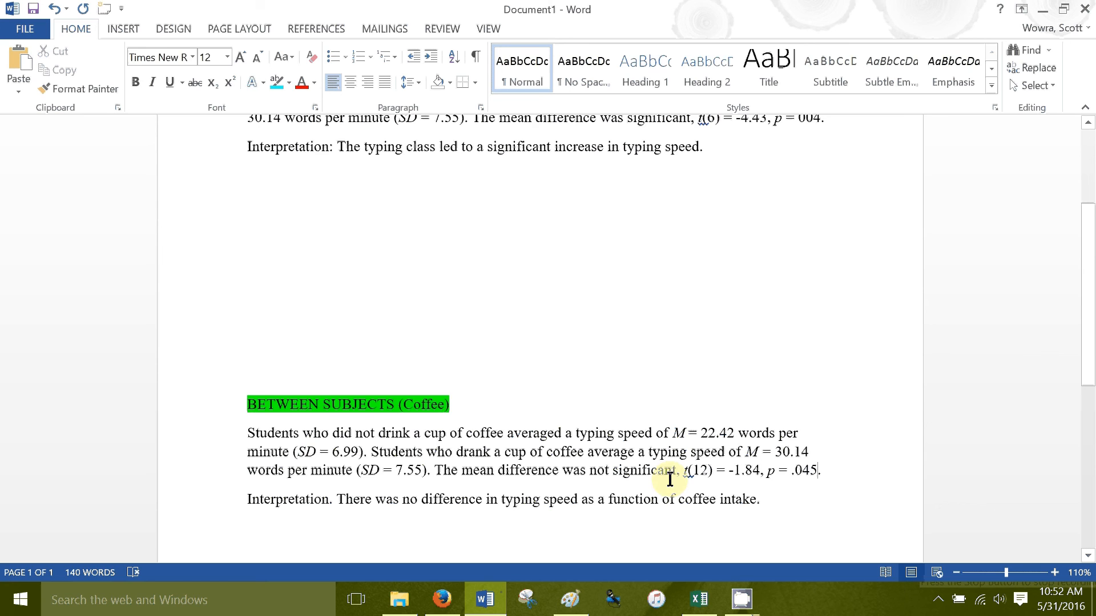
left_click(699, 598)
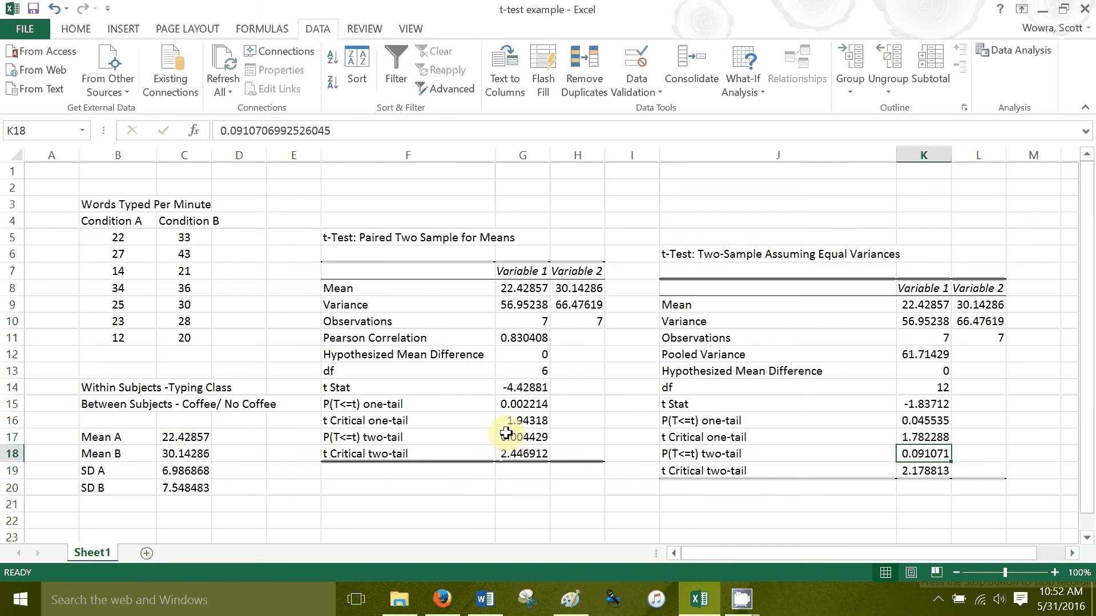
left_click(742, 599)
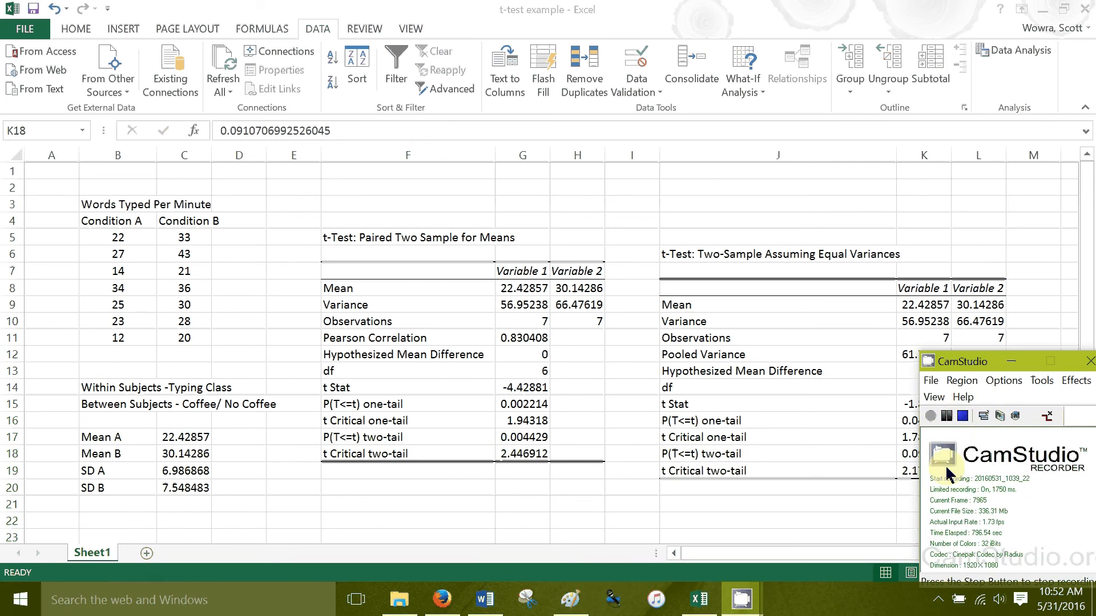